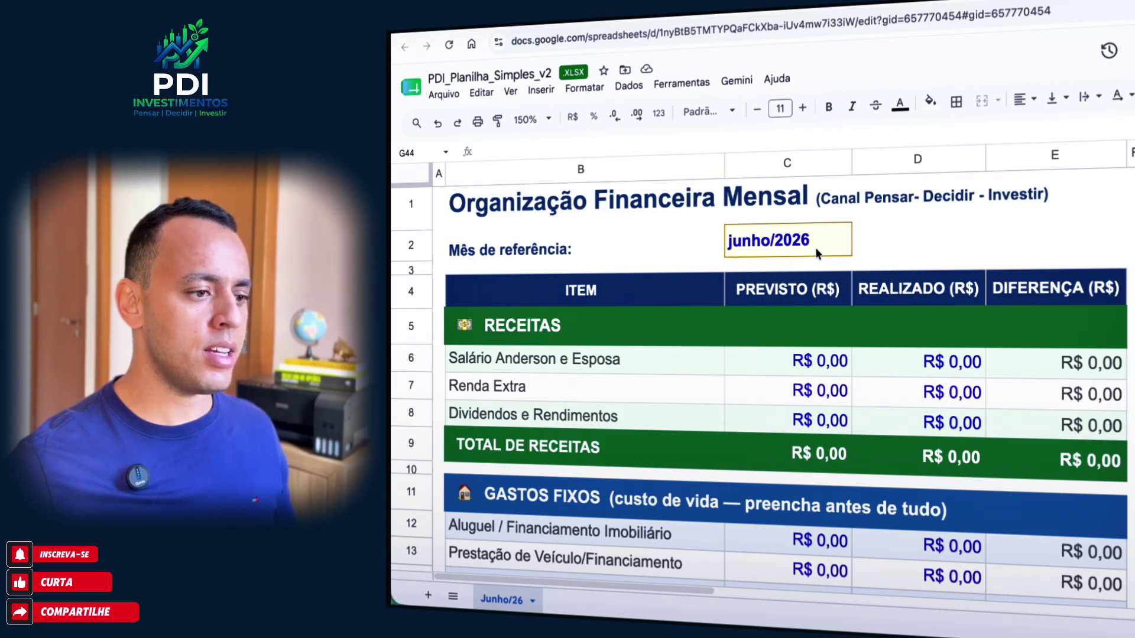
# Enter 10000 as the realized amount for the salary row under RECEITAS
pyautogui.scroll(-1, 814, 247)
pyautogui.click(784, 229)
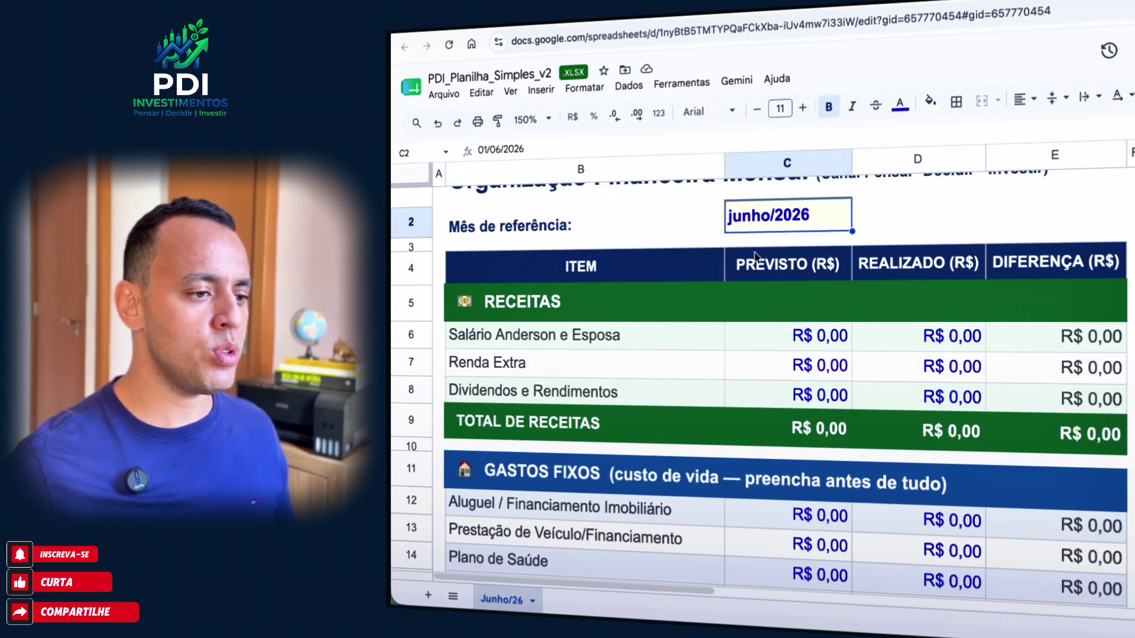
pyautogui.scroll(-1, 697, 313)
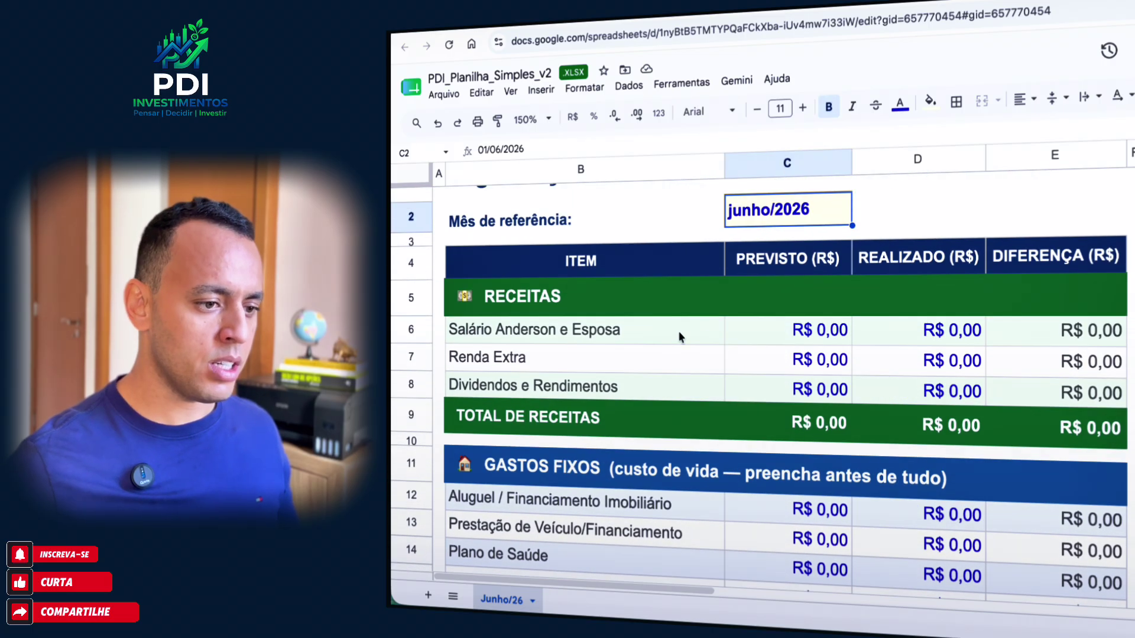
pyautogui.click(954, 334)
pyautogui.write('100')
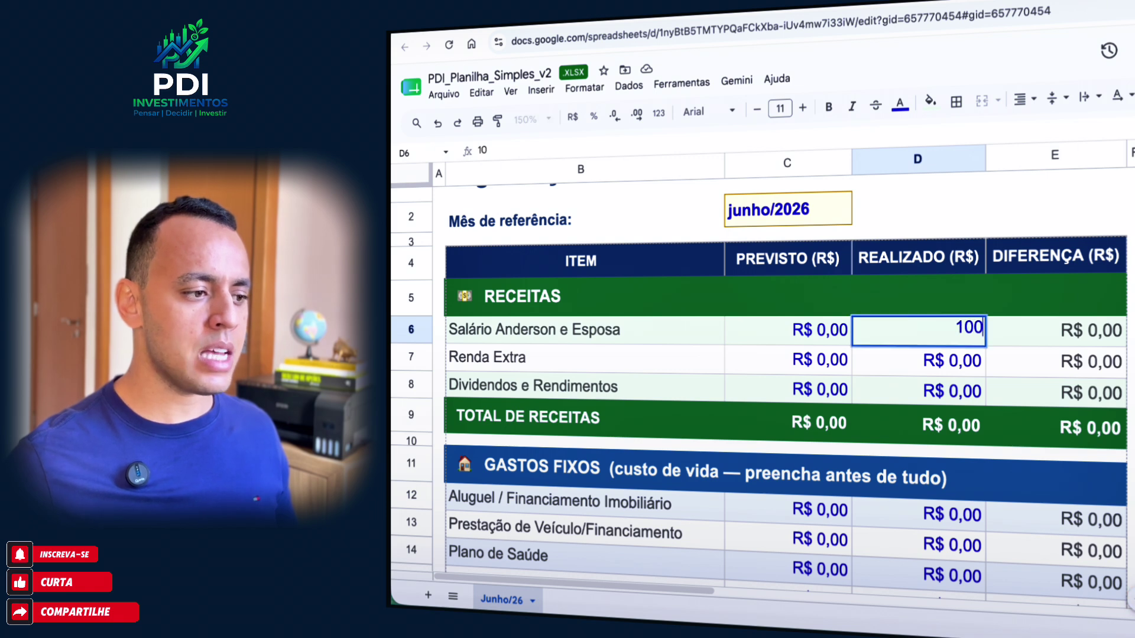
pyautogui.write('00')
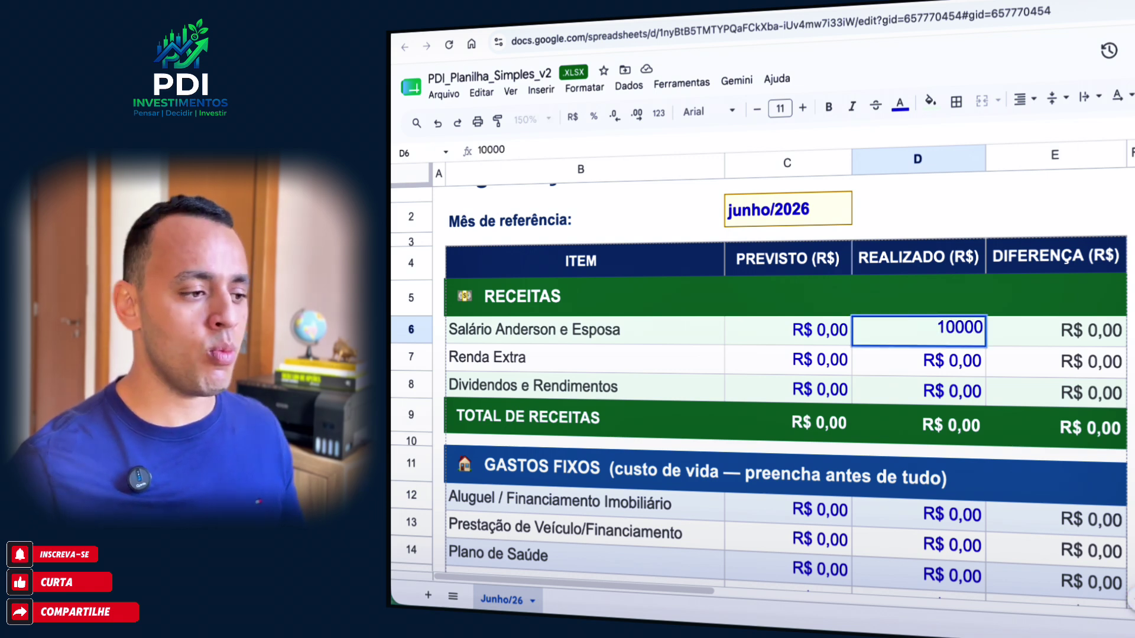
pyautogui.press('Return')
pyautogui.click(653, 386)
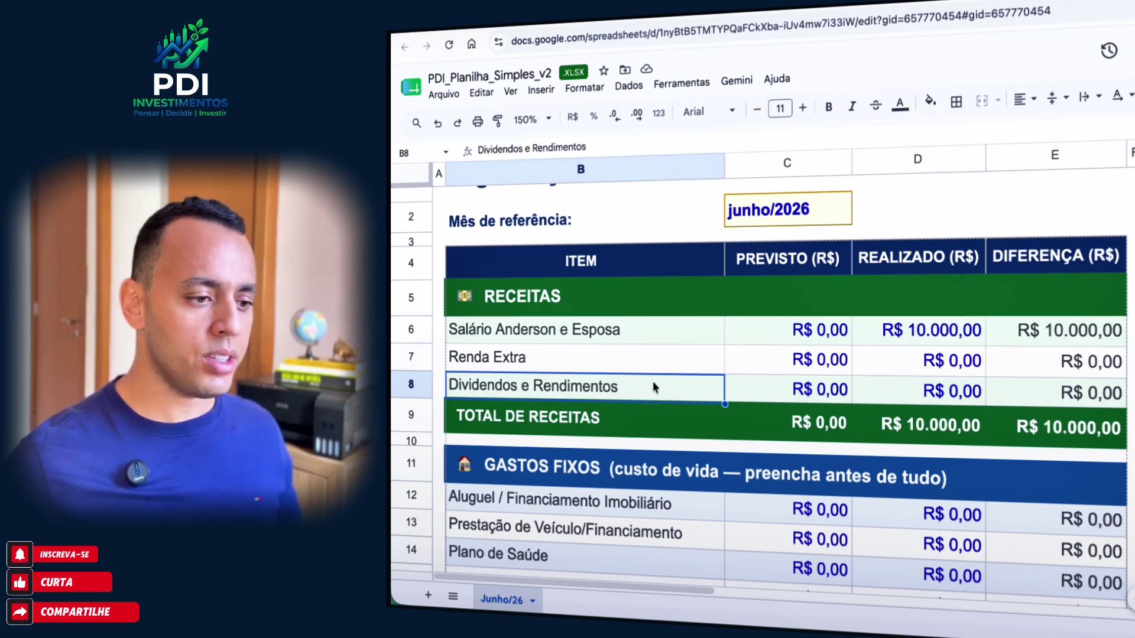
pyautogui.click(945, 397)
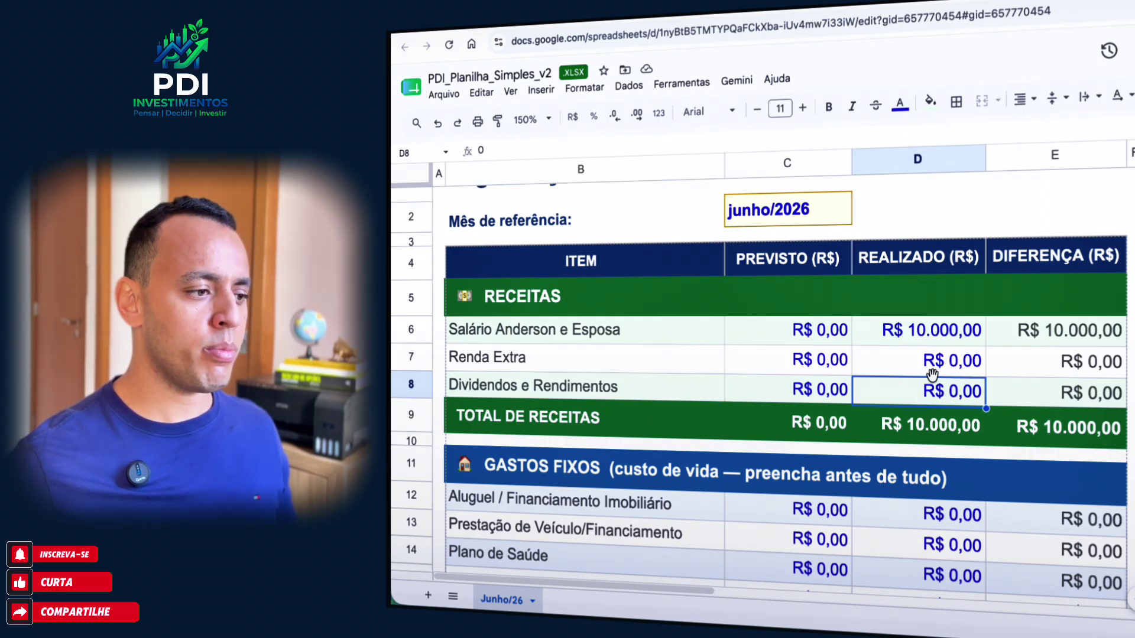
# Under GASTOS FIXOS, enter realized amounts of 2000 for Aluguel / Financiamento Imobiliário and 1200 for Prestação de Veículo/Financiamento
pyautogui.scroll(-3, 934, 381)
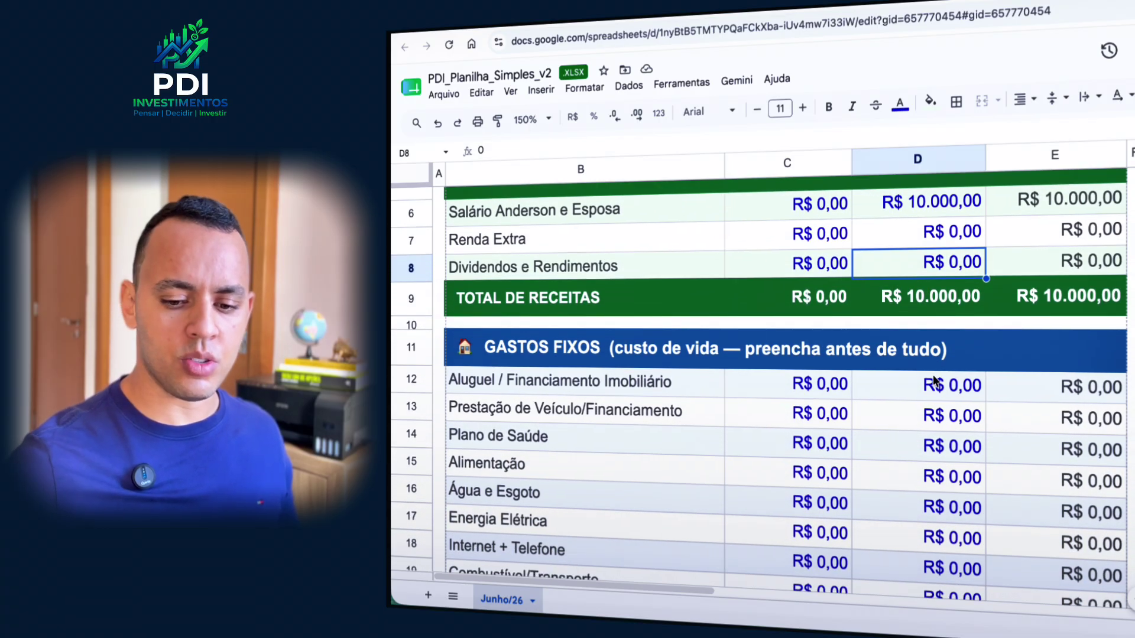
pyautogui.scroll(-1, 933, 381)
pyautogui.scroll(-2, 861, 368)
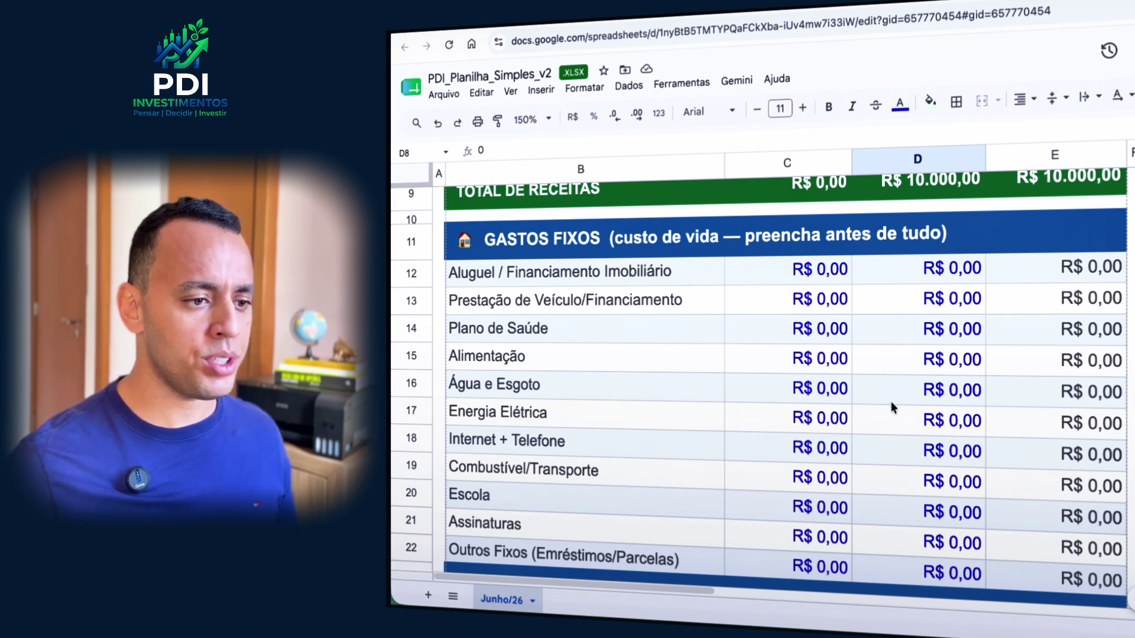
pyautogui.press('Down')
pyautogui.press('Down')
pyautogui.press('Down')
pyautogui.press('Down')
pyautogui.write('2000')
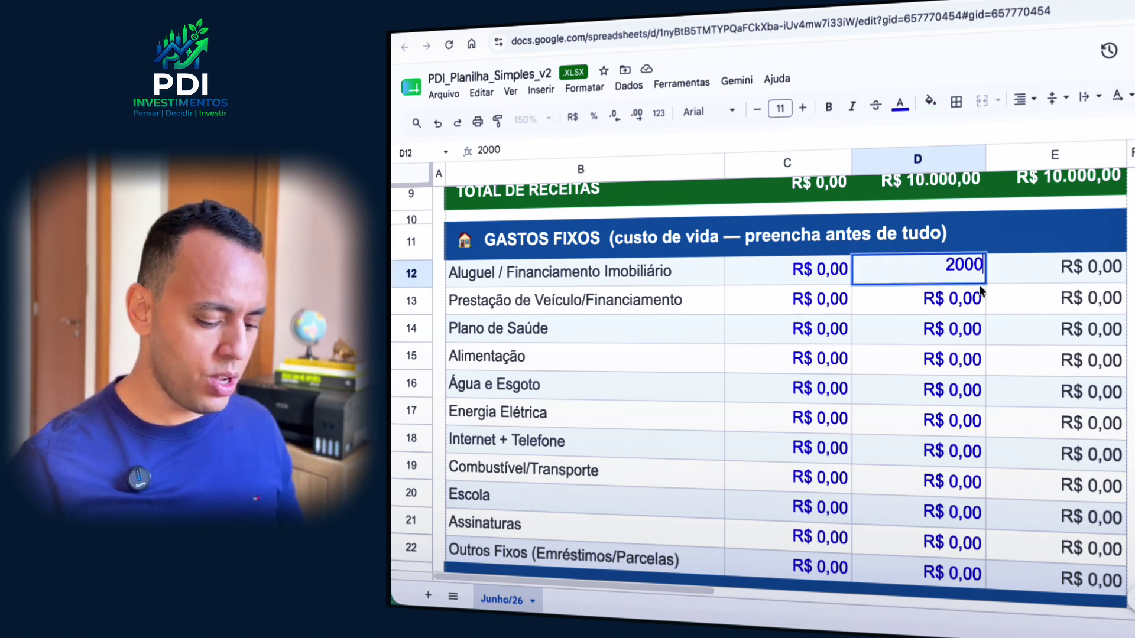
pyautogui.click(965, 294)
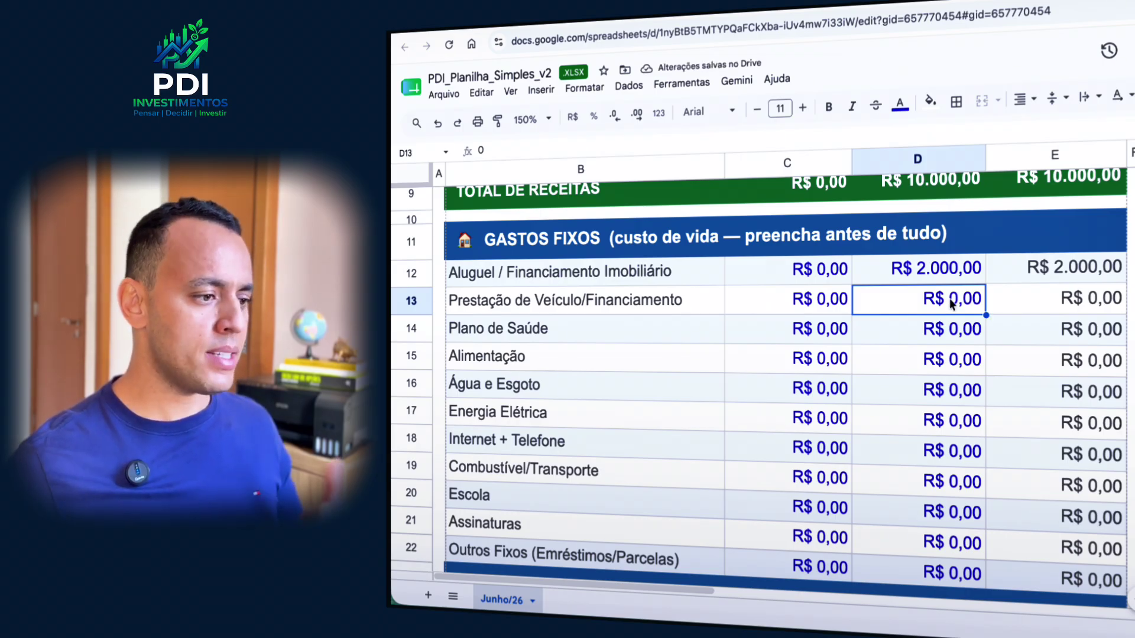
pyautogui.write('1200')
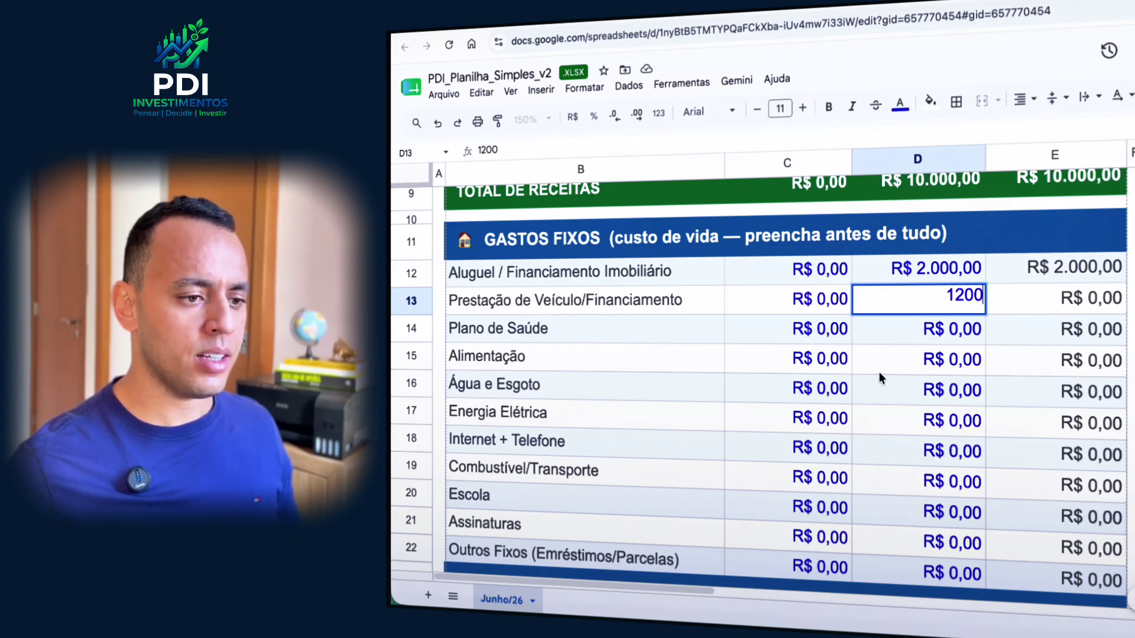
# Enter realized amounts of 700 for Plano de Saúde and 1500 for Alimentação
pyautogui.click(944, 332)
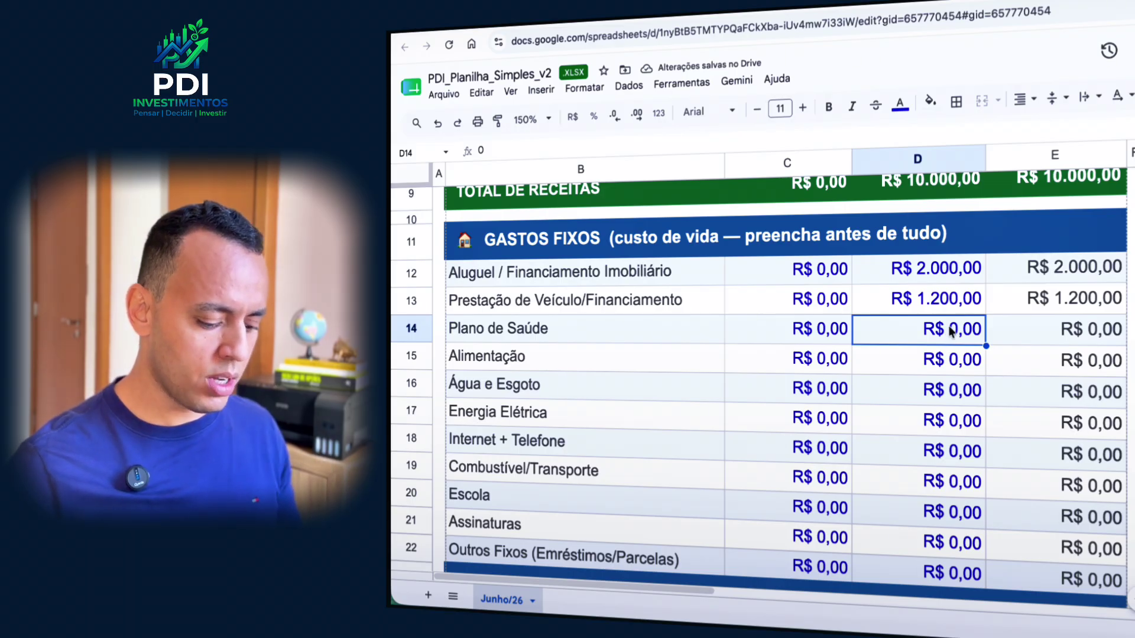
pyautogui.write('700')
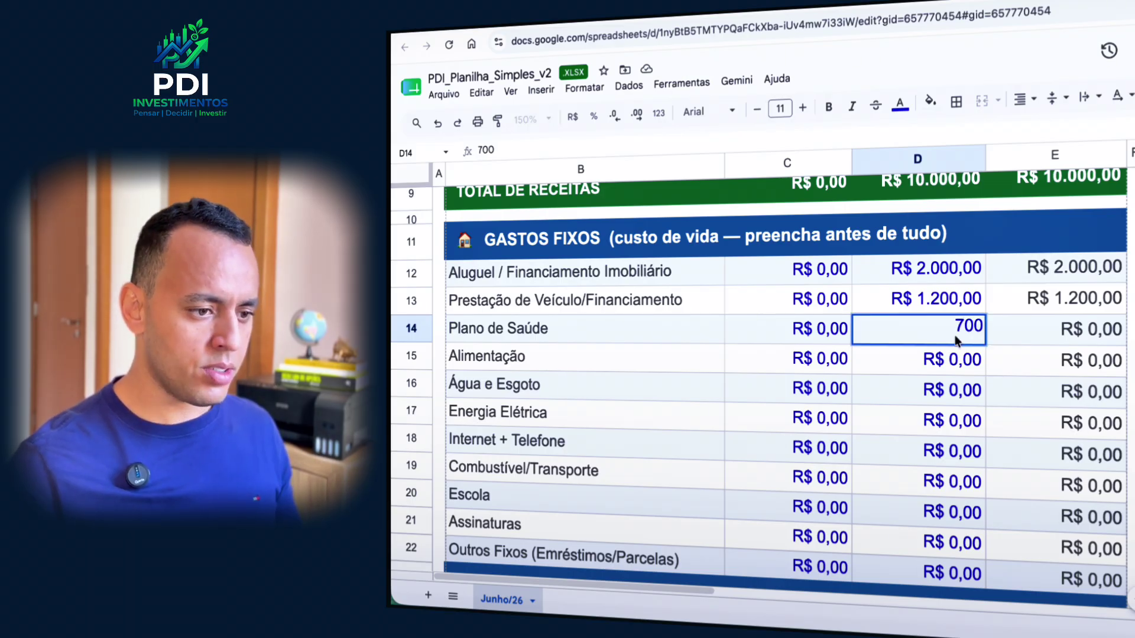
pyautogui.click(969, 361)
pyautogui.write('1500')
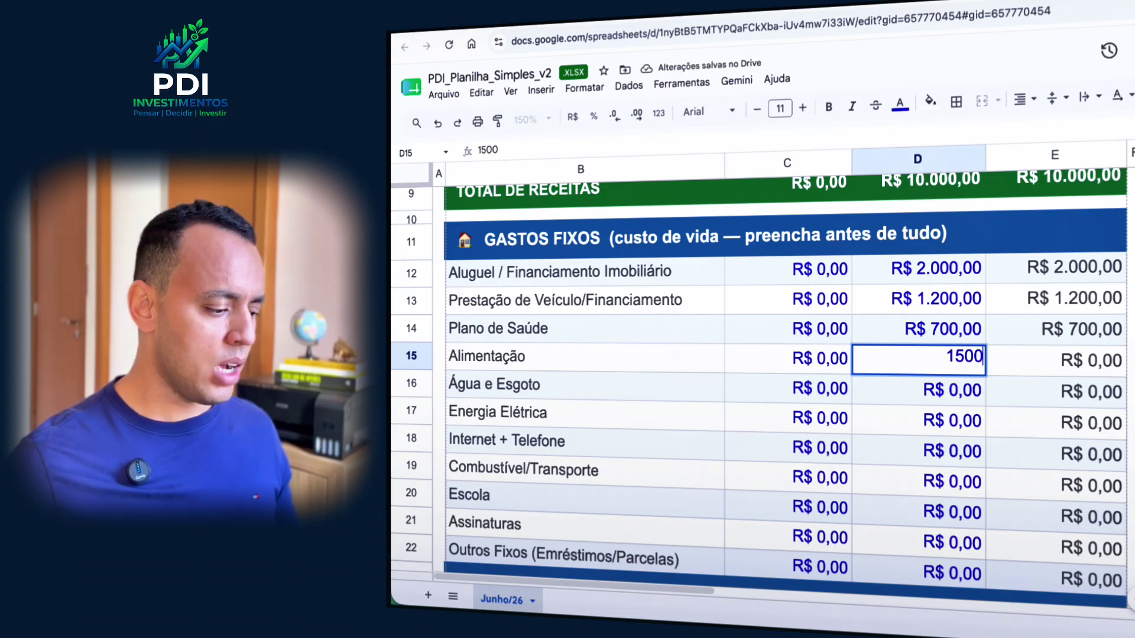
# Enter realized amounts of 90 for Água e Esgoto and 350 for Energia Elétrica
pyautogui.click(952, 398)
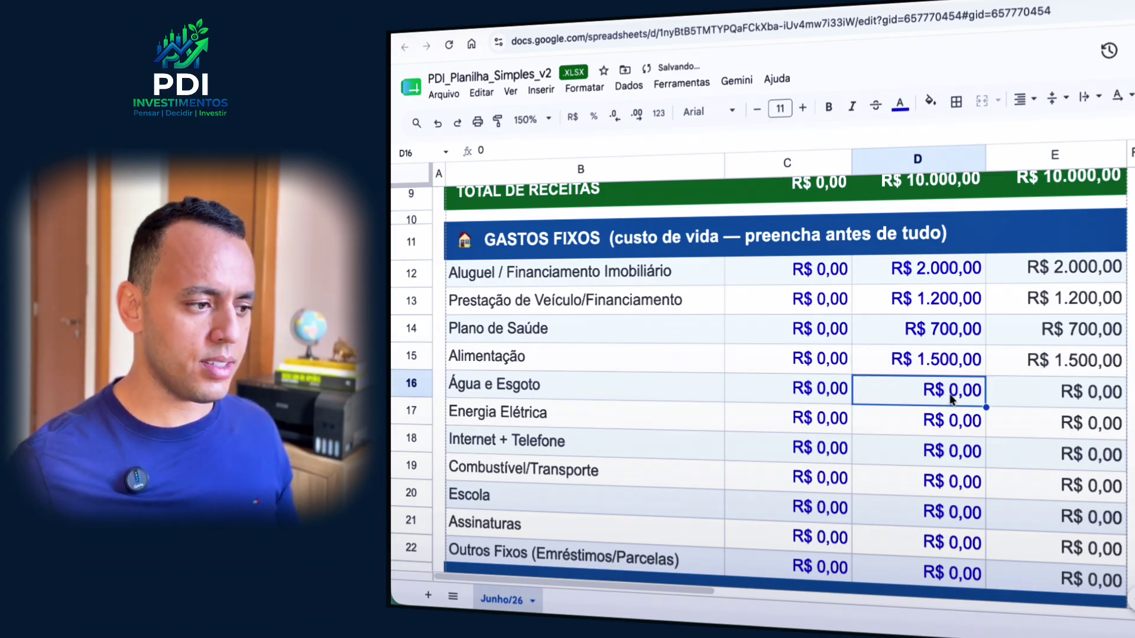
pyautogui.write('90')
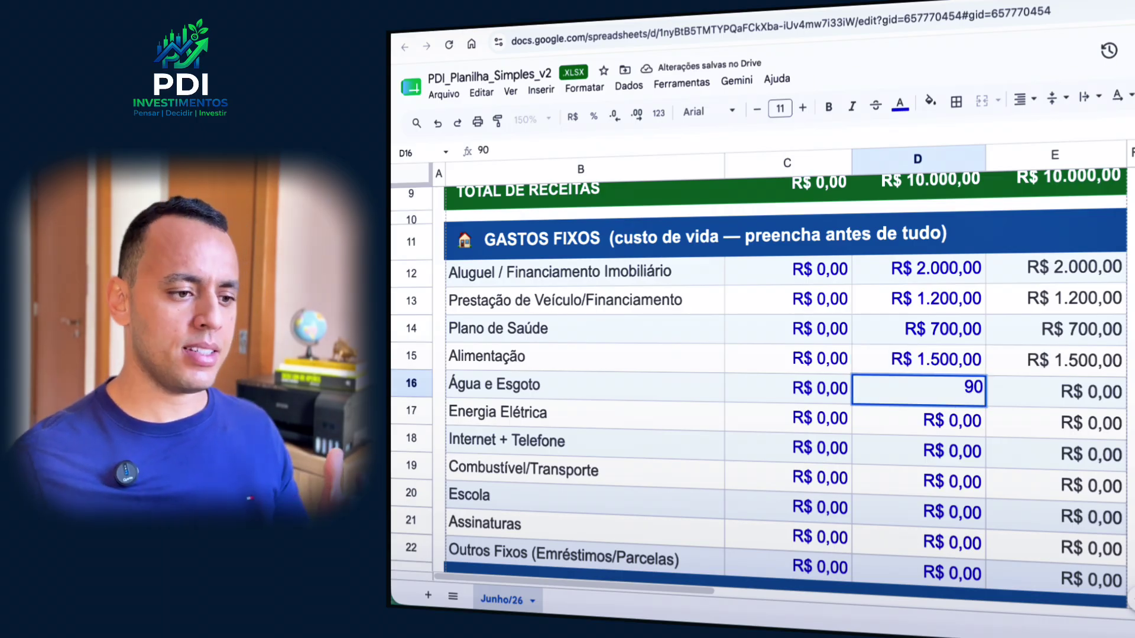
pyautogui.click(966, 424)
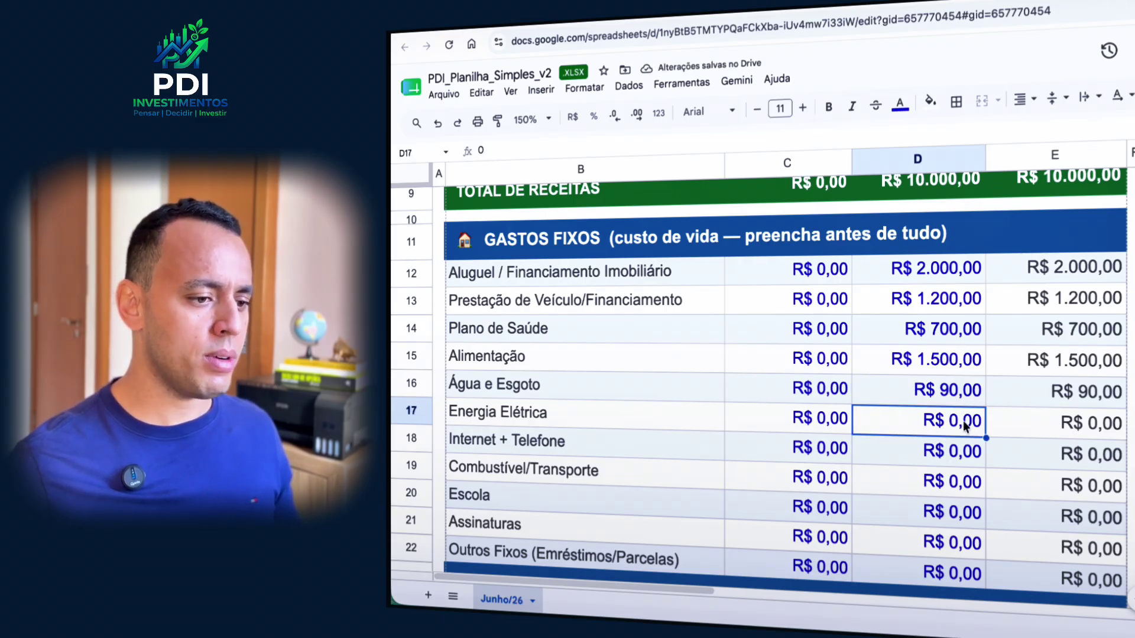
pyautogui.scroll(-1, 963, 427)
pyautogui.write('350')
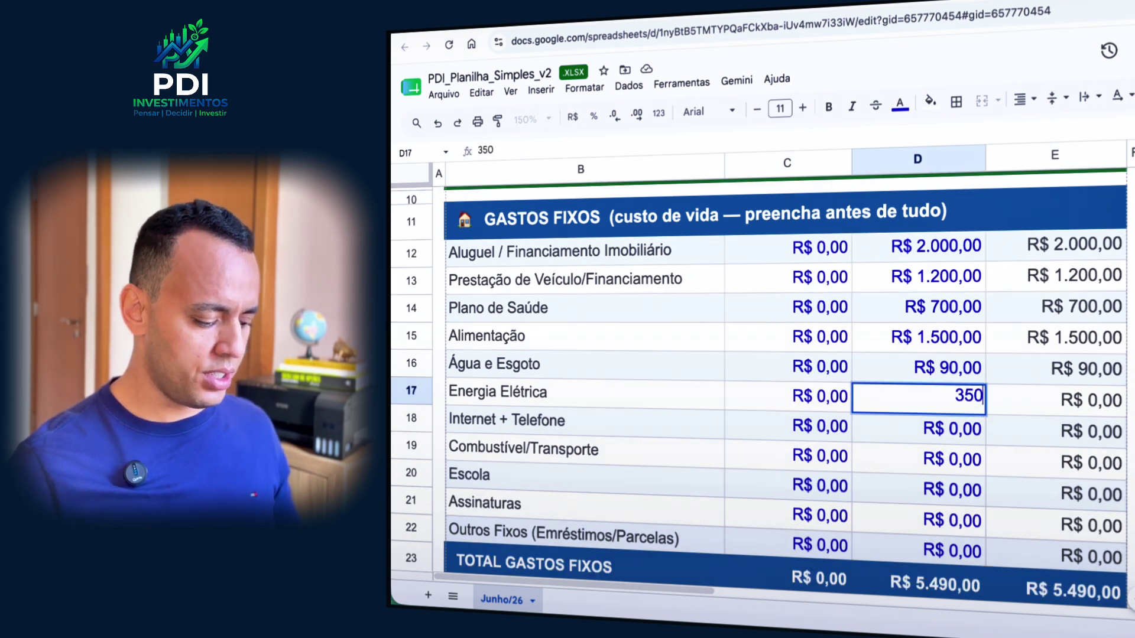
# Enter realized amounts of 180 for Internet + Telefone and 600 for Combustível/Transporte
pyautogui.click(962, 434)
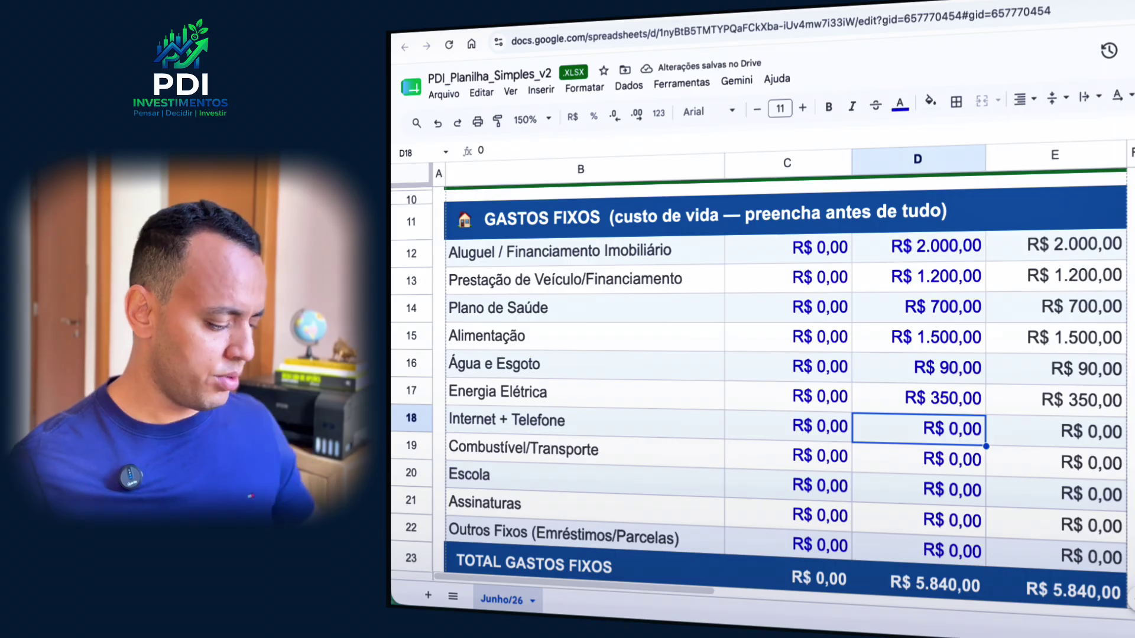
pyautogui.write('180')
pyautogui.click(966, 462)
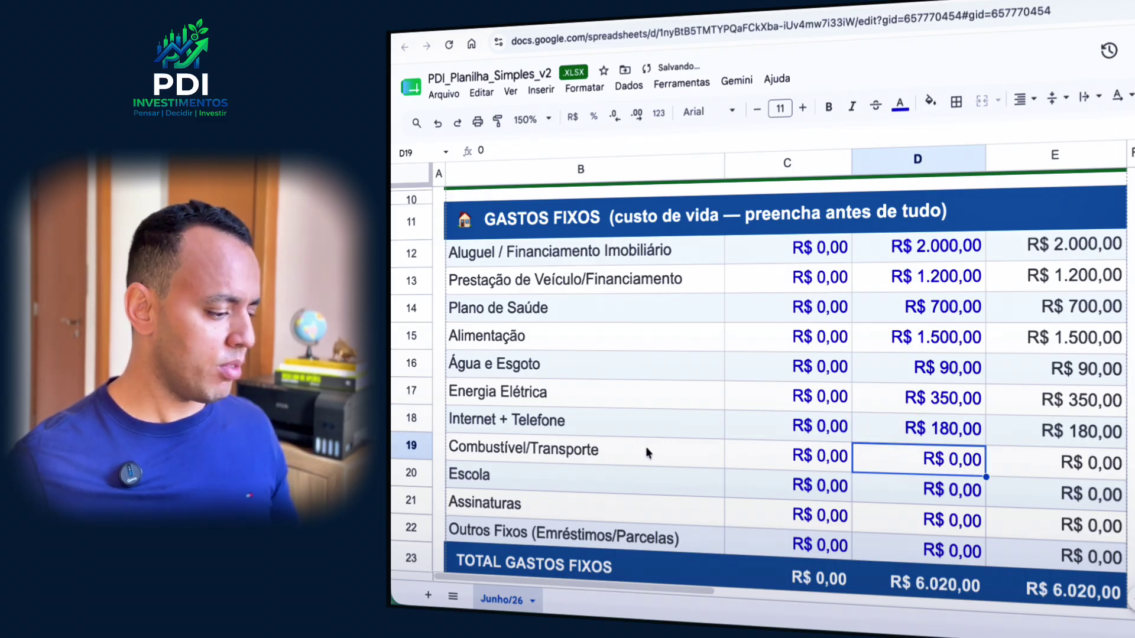
pyautogui.write('600')
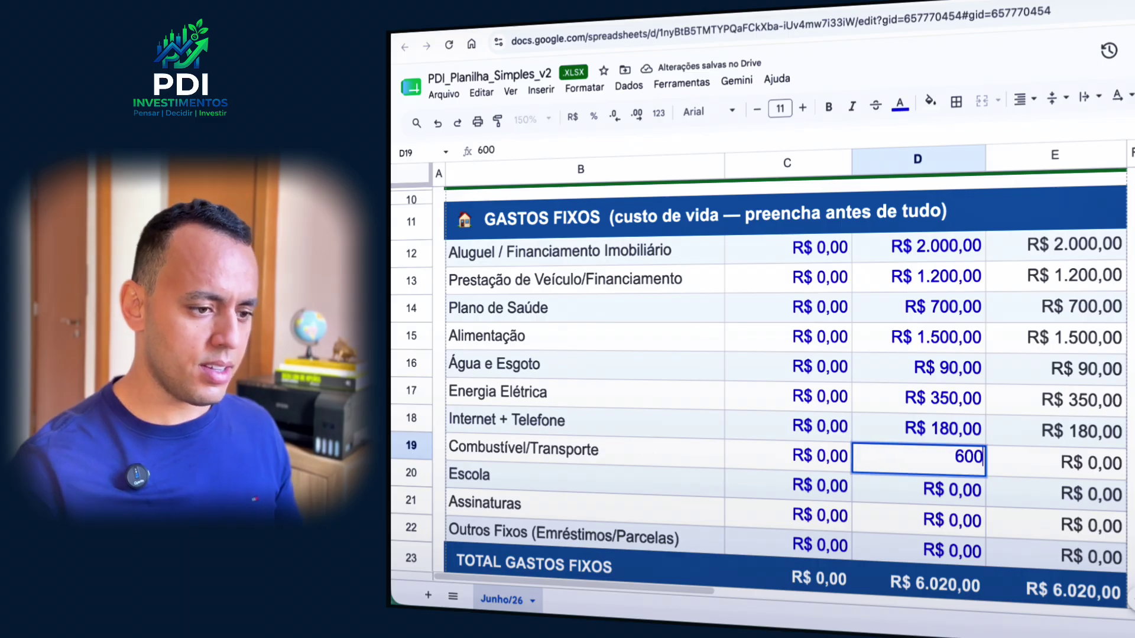
# Enter 700 as the realized amount for Escola in the fixed expenses
pyautogui.click(966, 495)
pyautogui.write('700')
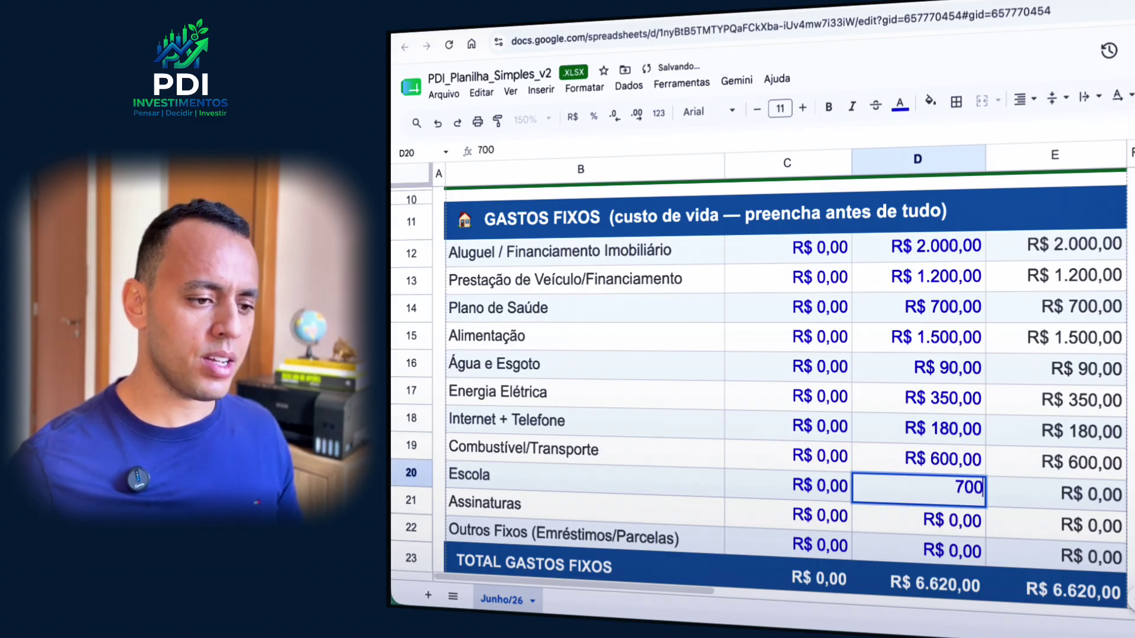
pyautogui.click(959, 470)
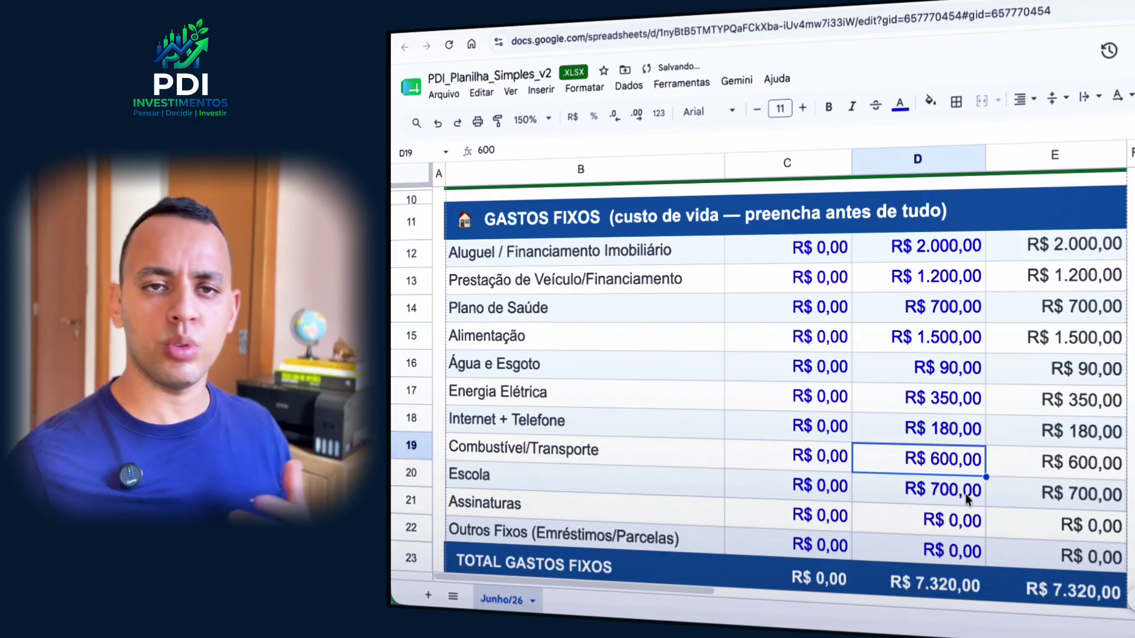
# Enter realized amounts of 80 for Assinaturas and 770 for Outros Fixos
pyautogui.scroll(-2, 965, 494)
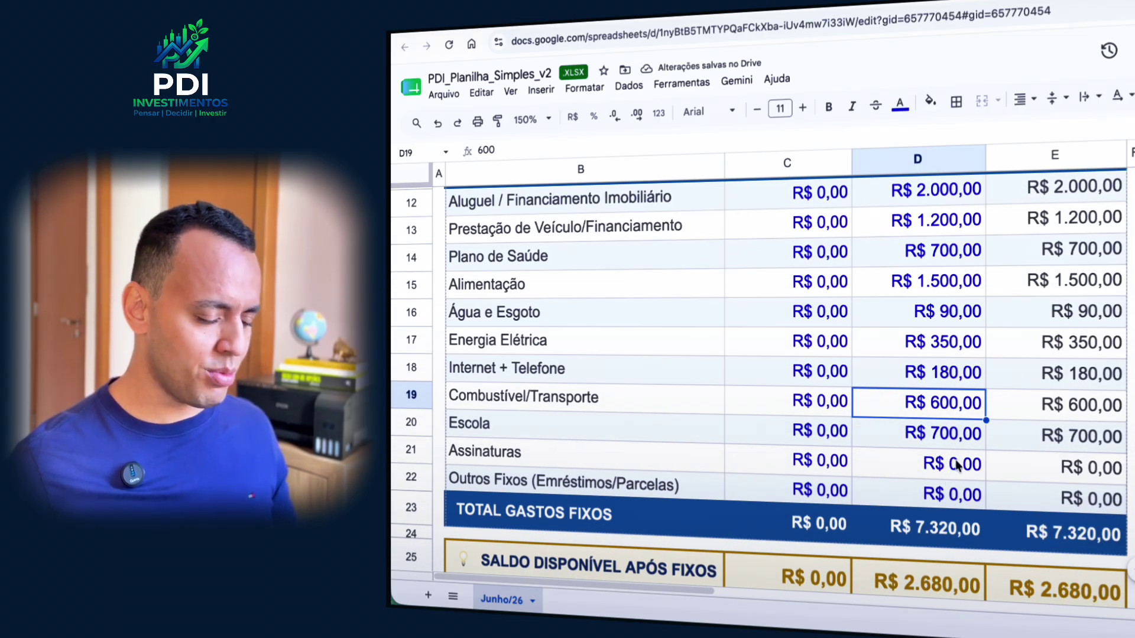
pyautogui.click(957, 465)
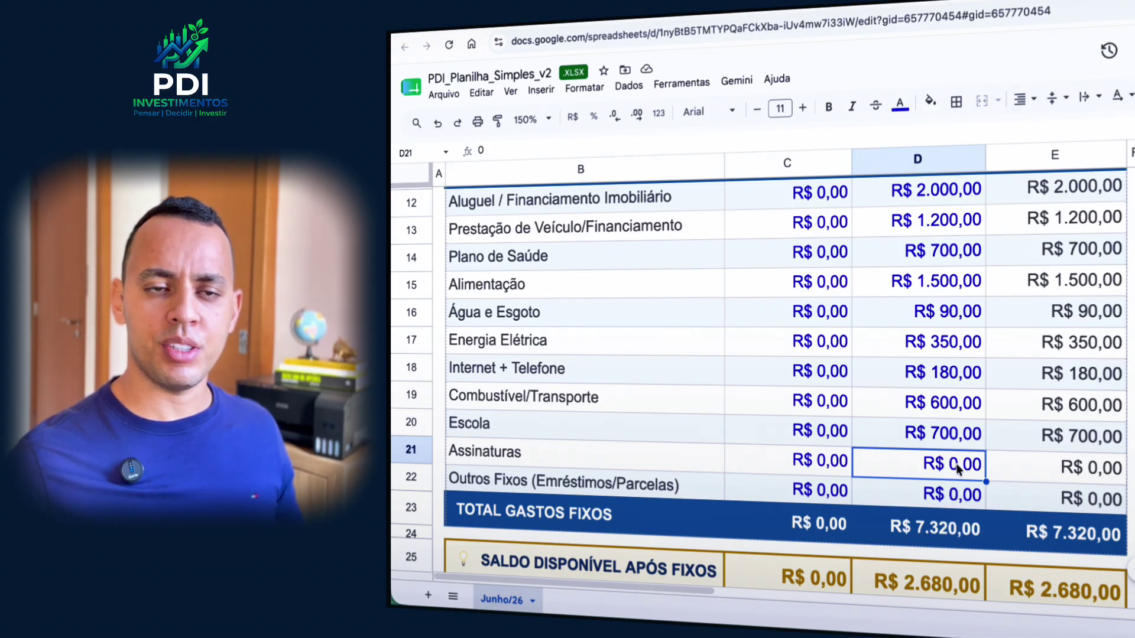
pyautogui.write('80')
pyautogui.click(968, 497)
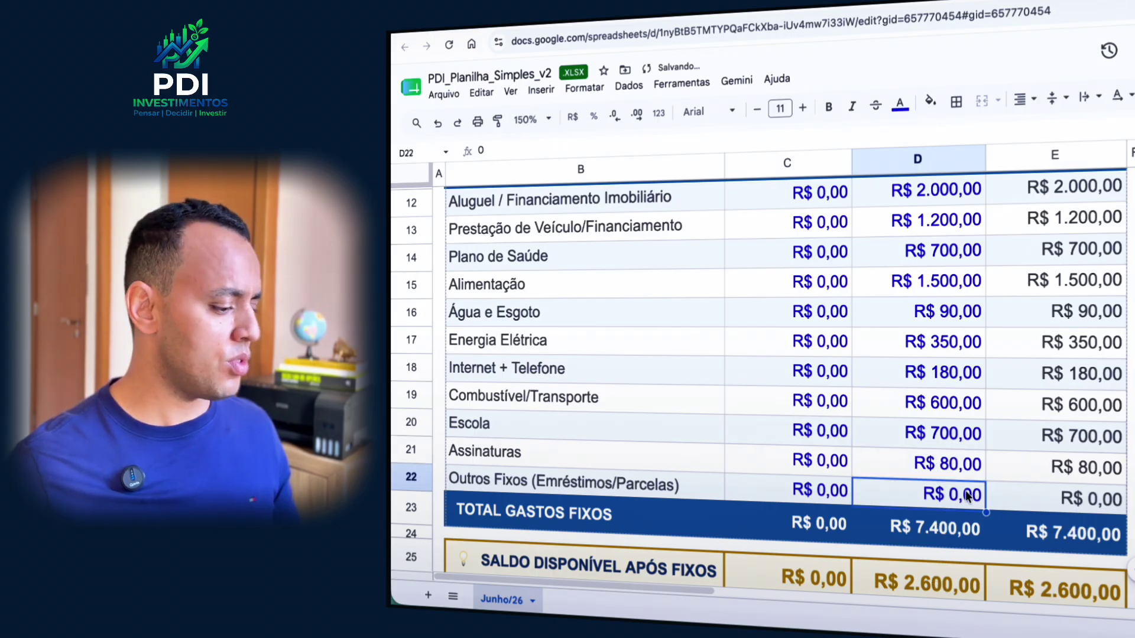
pyautogui.write('7')
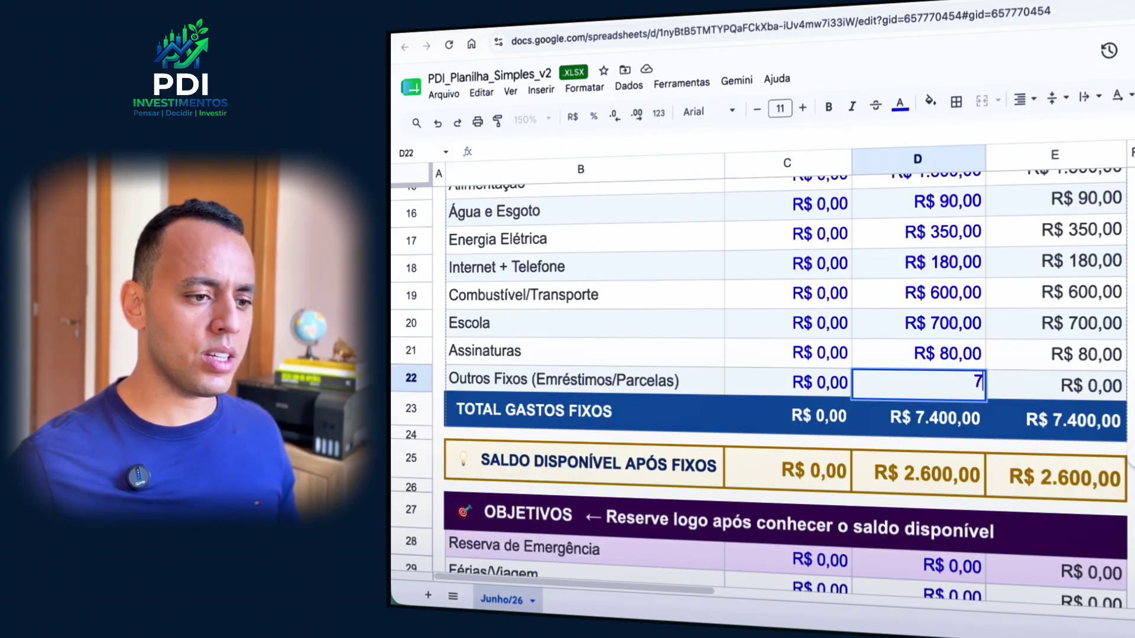
pyautogui.write('70')
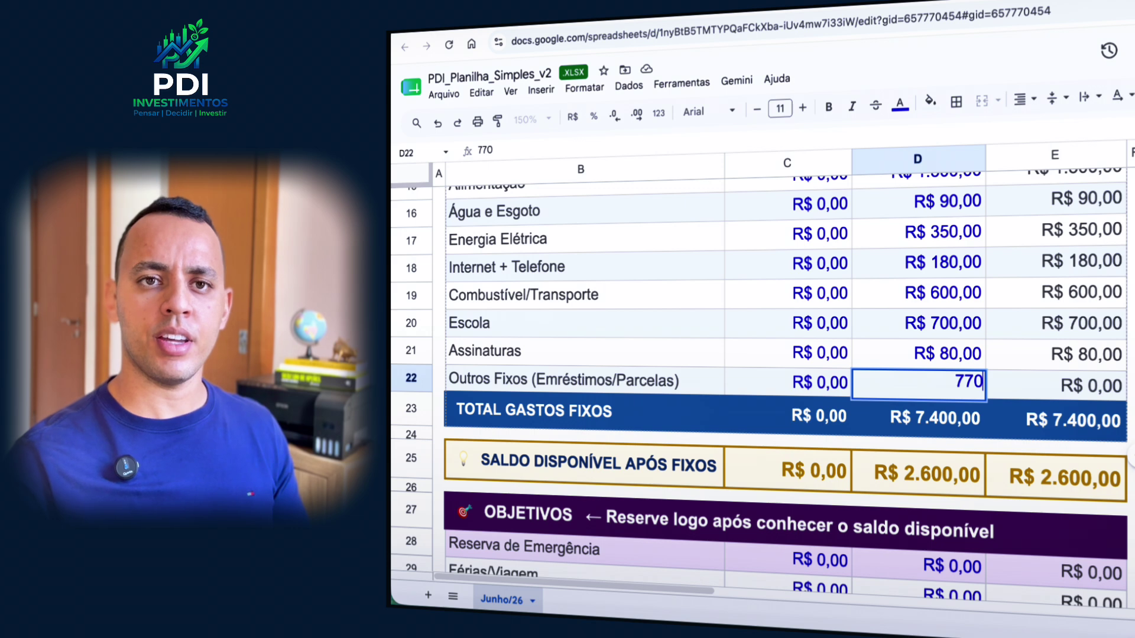
pyautogui.click(928, 365)
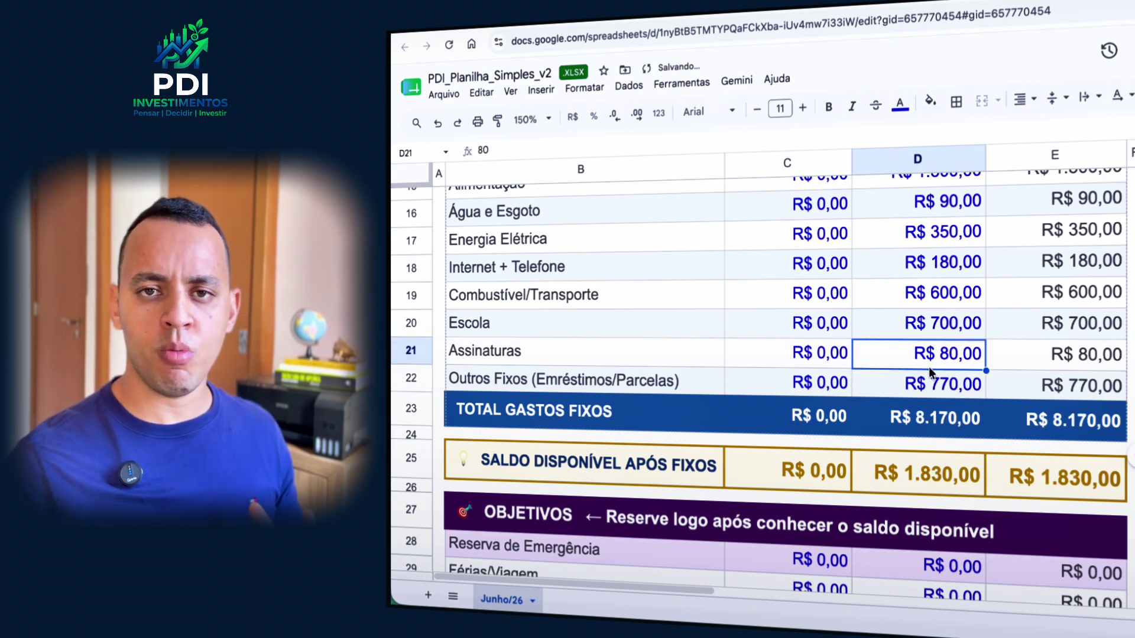
# Review the filled-in fixed expenses, their total and the balance available after fixed expenses
pyautogui.scroll(-1, 943, 397)
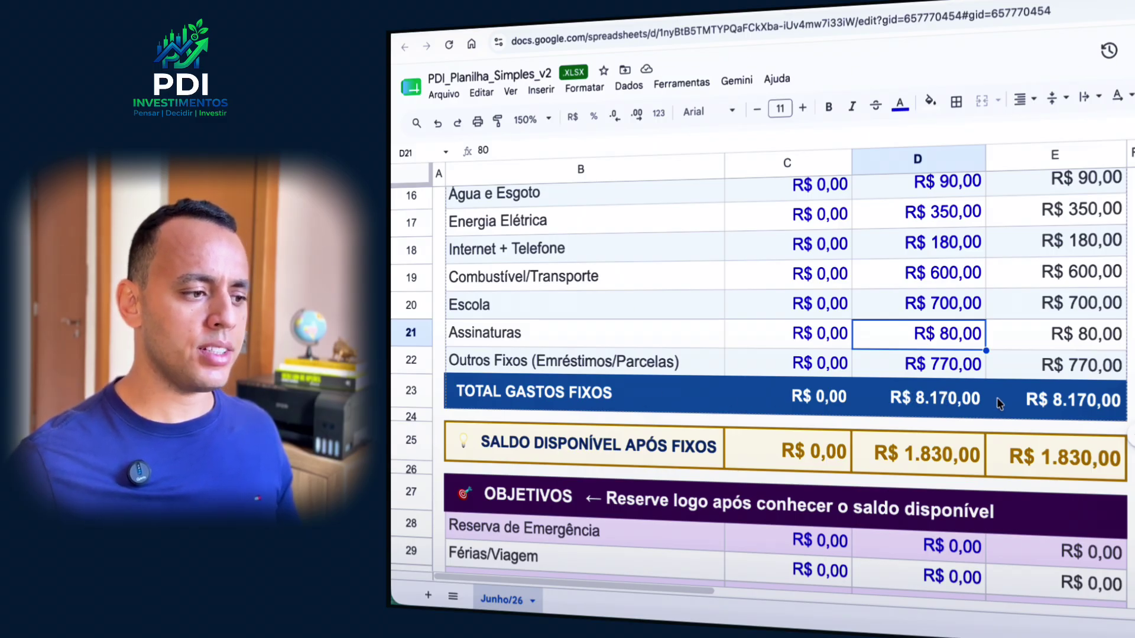
pyautogui.scroll(4, 963, 396)
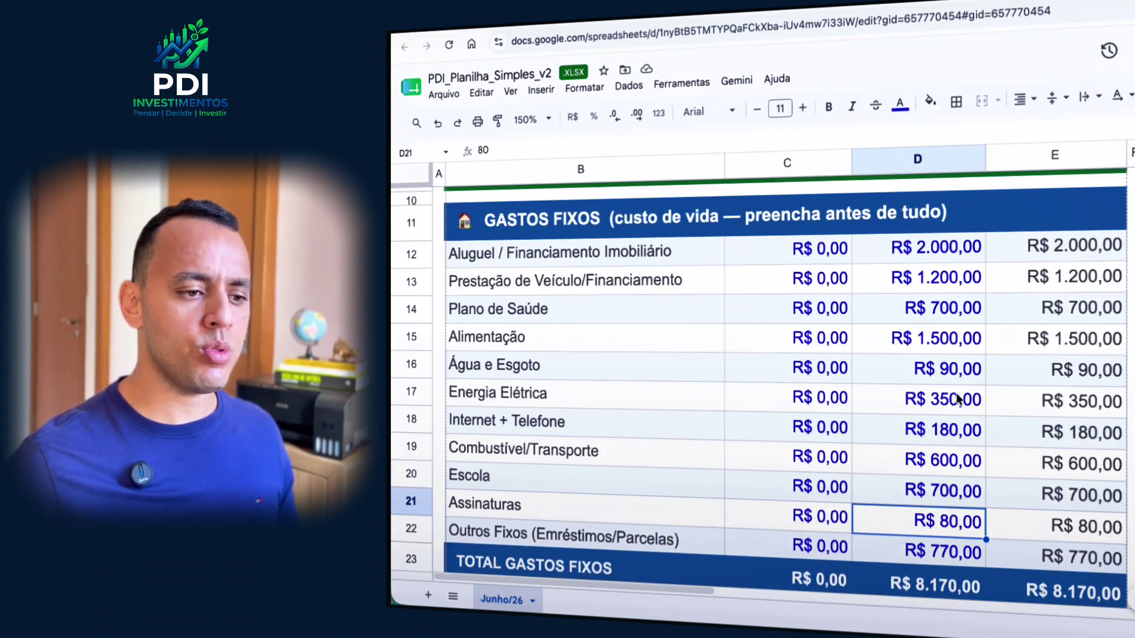
pyautogui.scroll(-1, 958, 397)
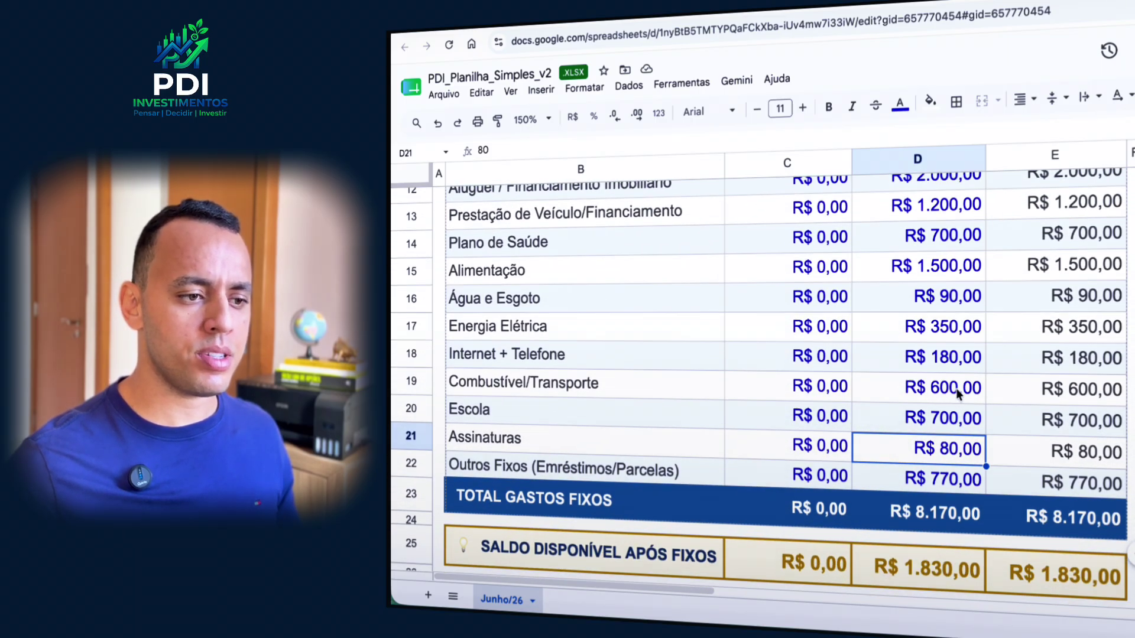
pyautogui.scroll(-2, 953, 444)
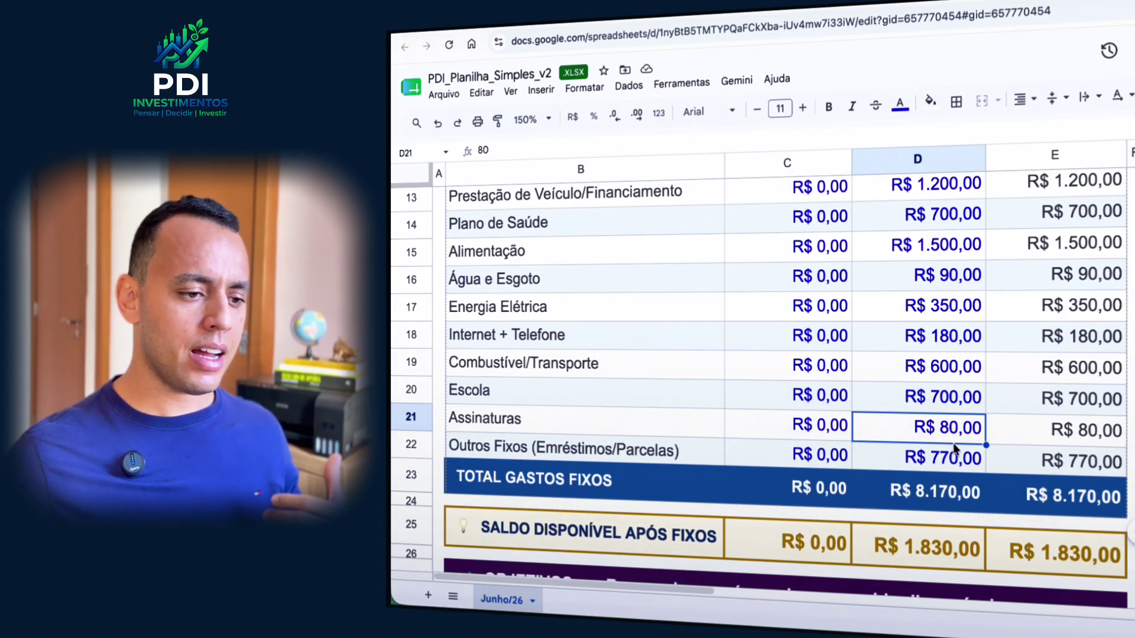
pyautogui.scroll(-3, 952, 442)
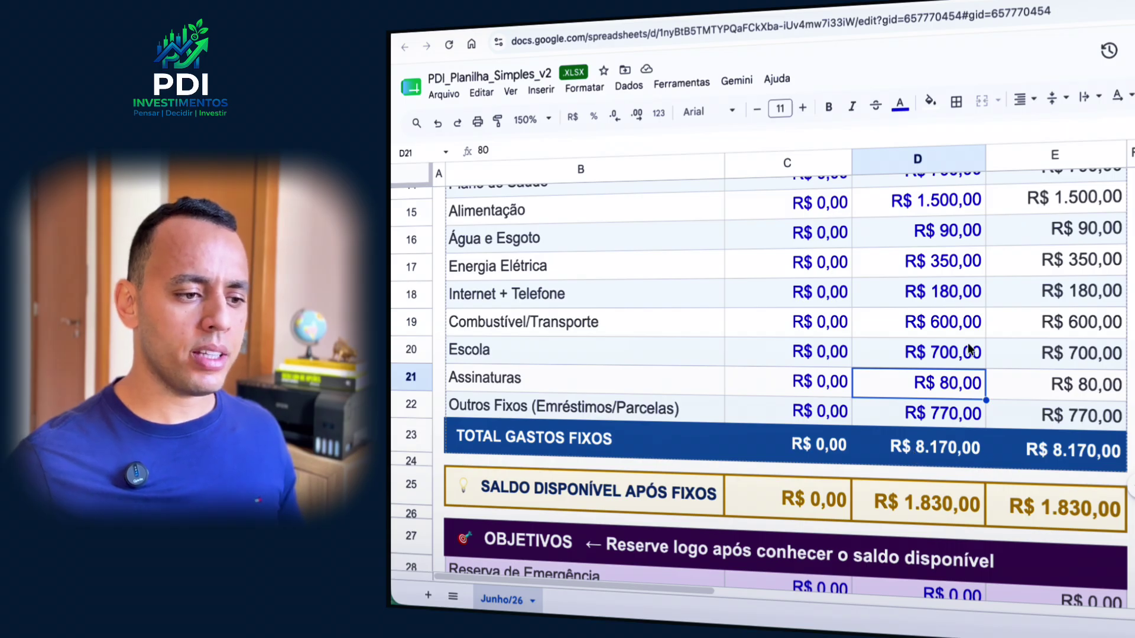
pyautogui.scroll(-2, 928, 449)
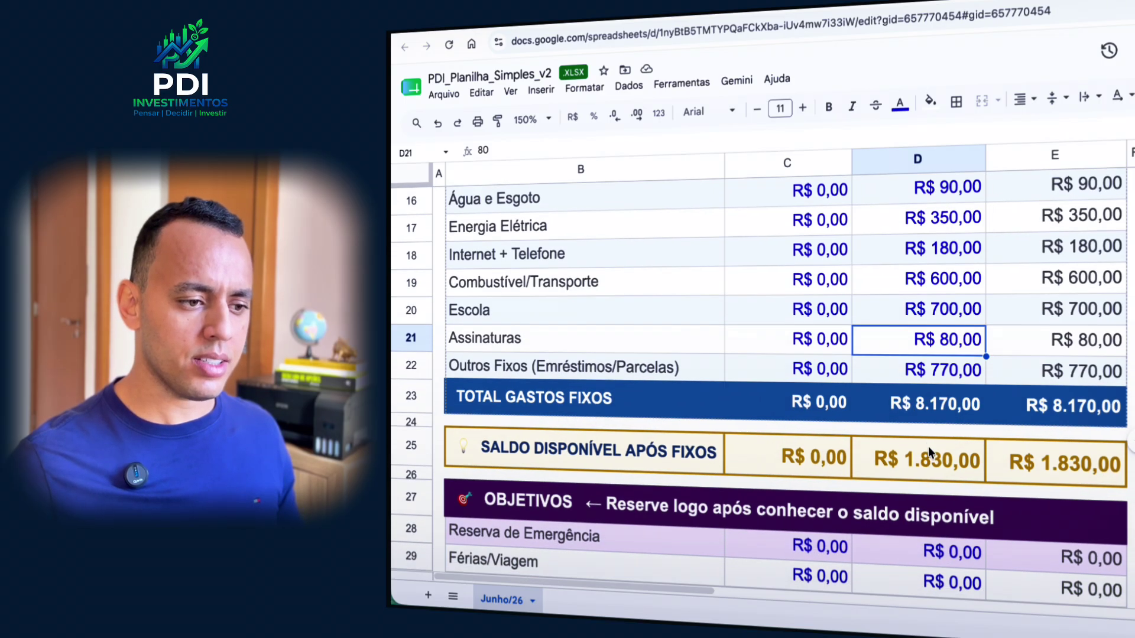
# Compare the total income with the fixed expenses and the balance left after them, down to the Objetivos section
pyautogui.scroll(-1, 928, 450)
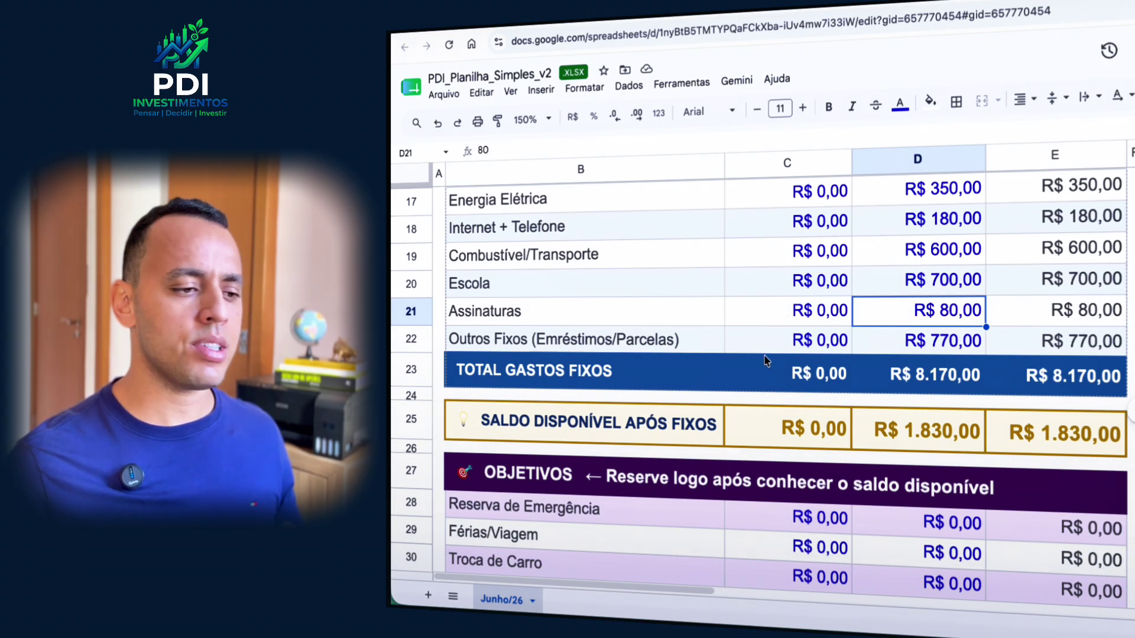
pyautogui.scroll(-1, 665, 375)
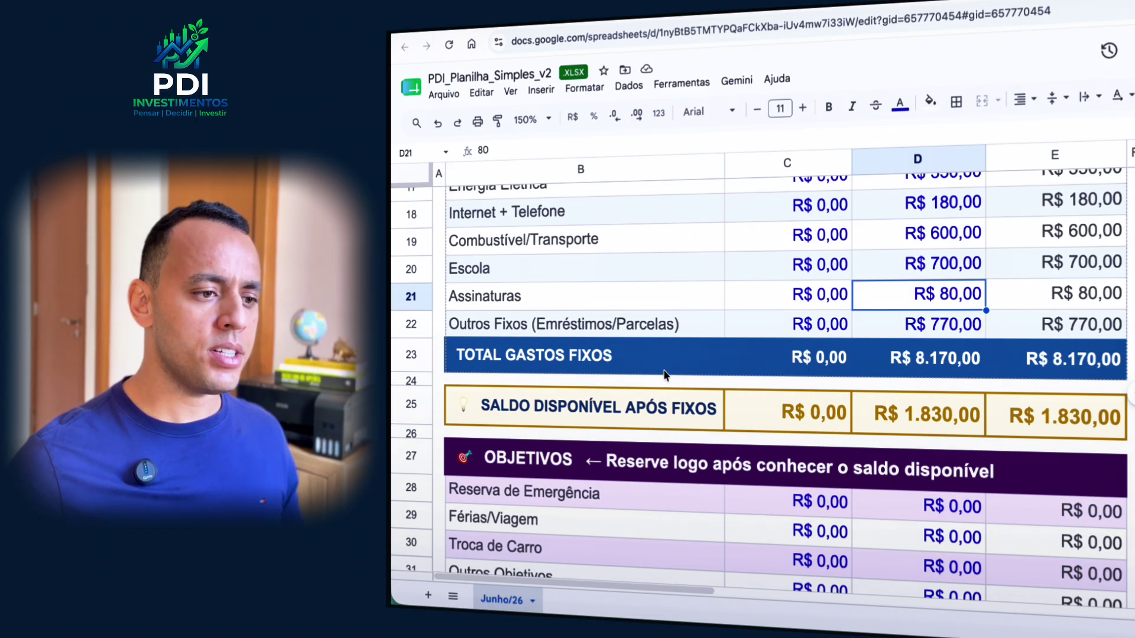
pyautogui.scroll(8, 697, 338)
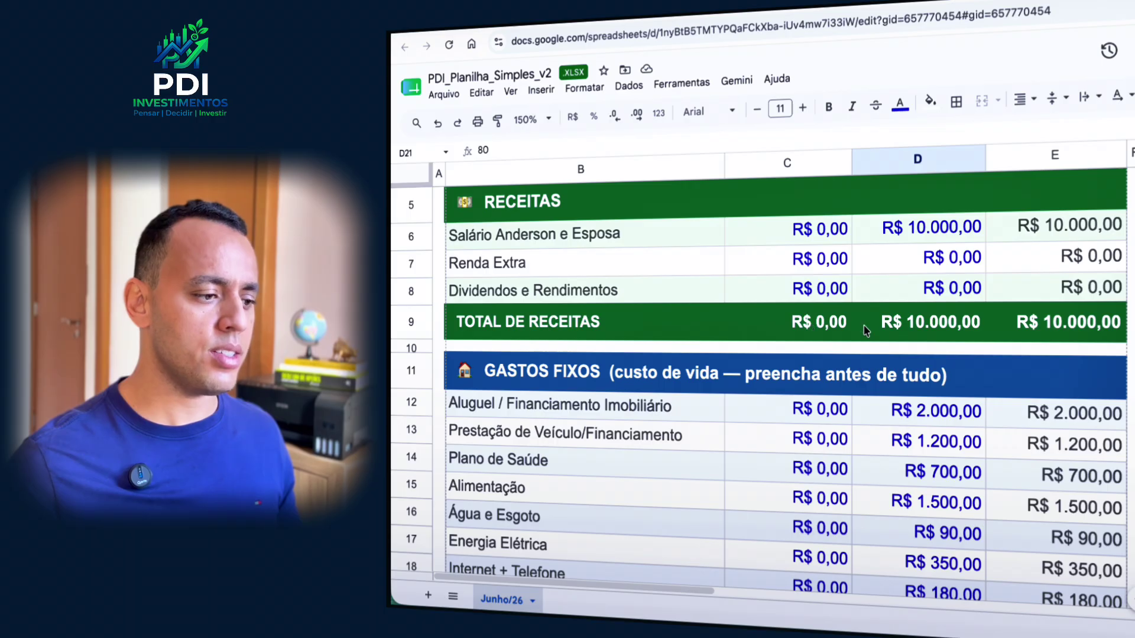
pyautogui.scroll(-4, 866, 329)
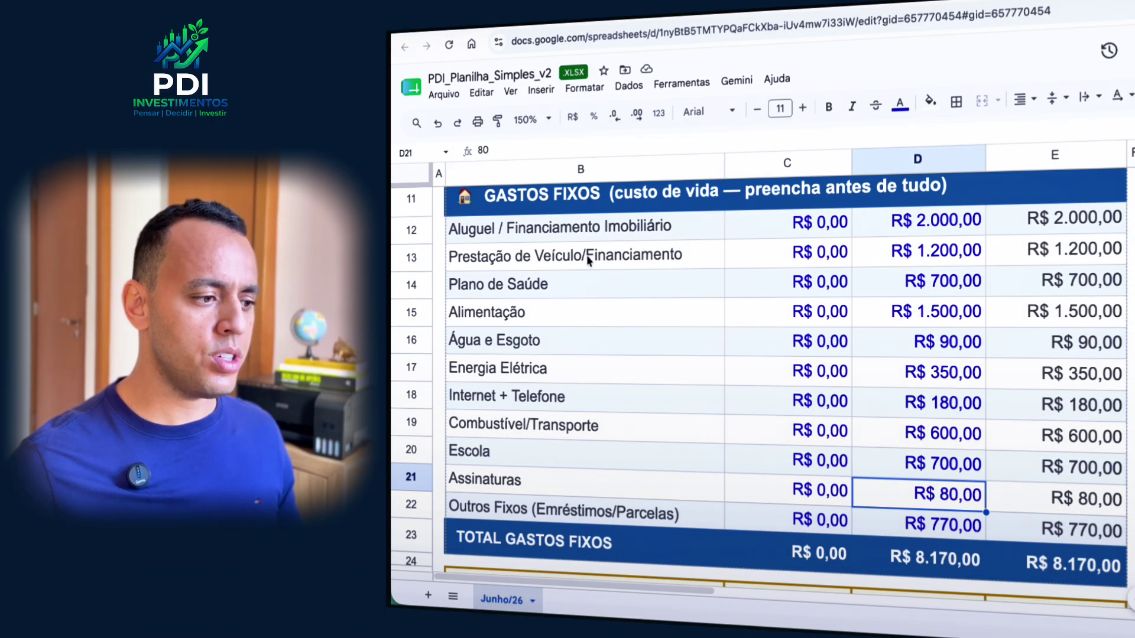
pyautogui.scroll(-3, 539, 278)
pyautogui.scroll(3, 538, 293)
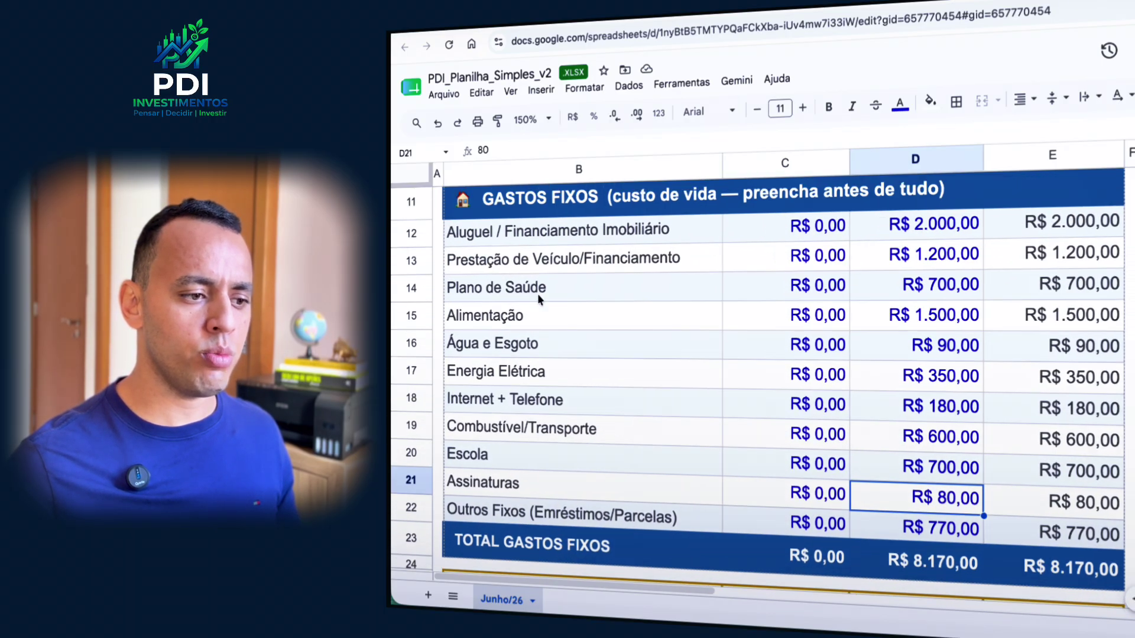
pyautogui.scroll(-4, 537, 293)
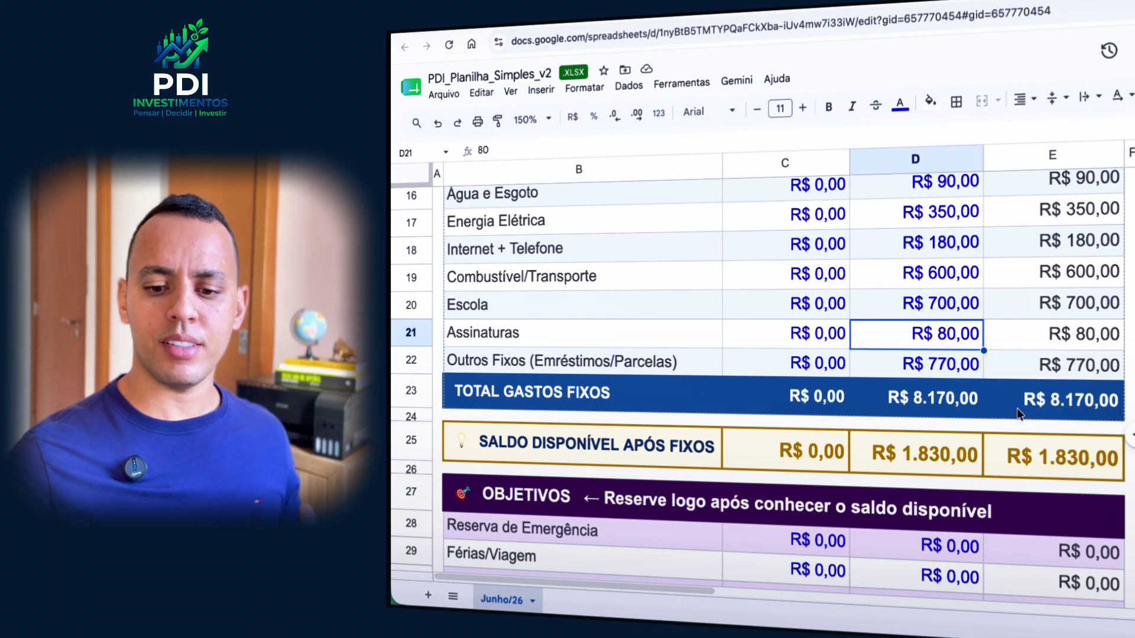
pyautogui.scroll(-2, 961, 399)
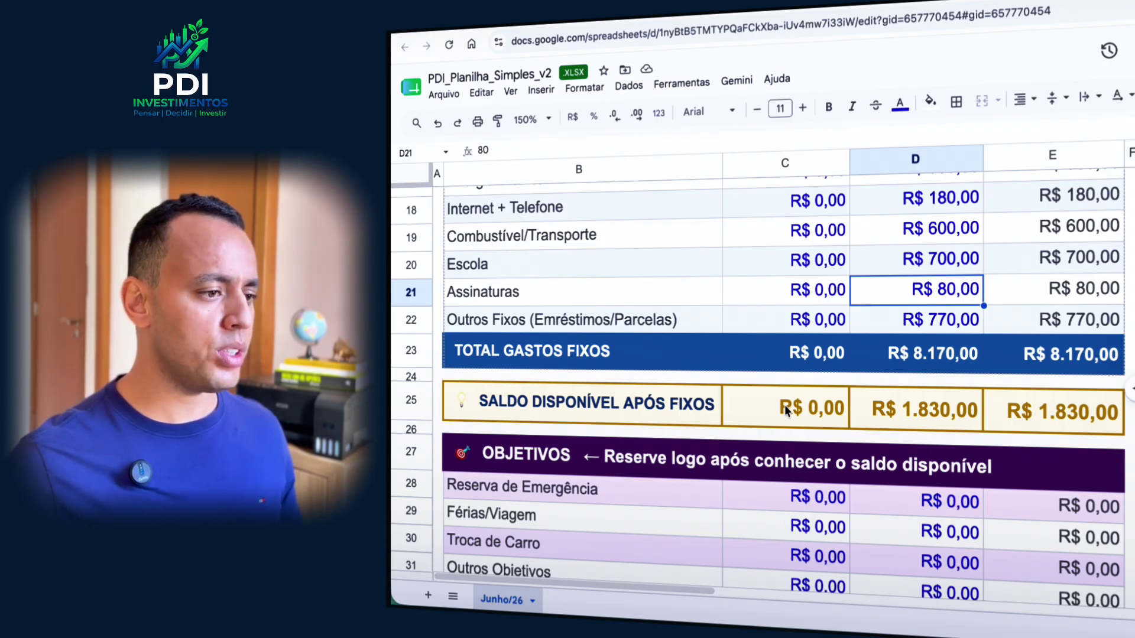
pyautogui.scroll(-3, 784, 406)
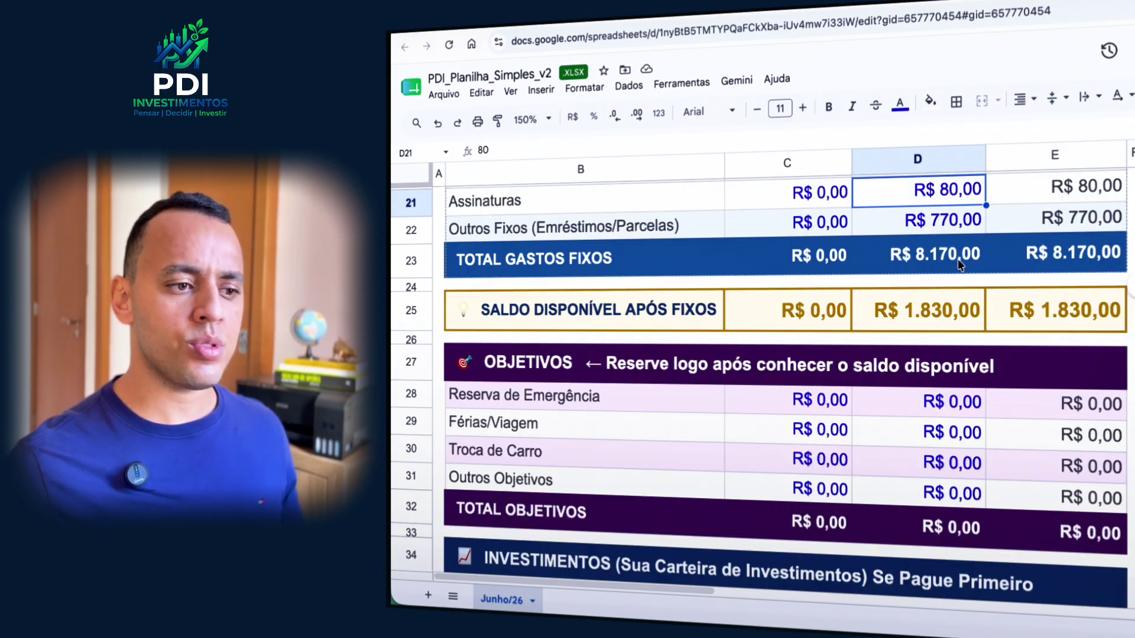
pyautogui.scroll(-3, 947, 265)
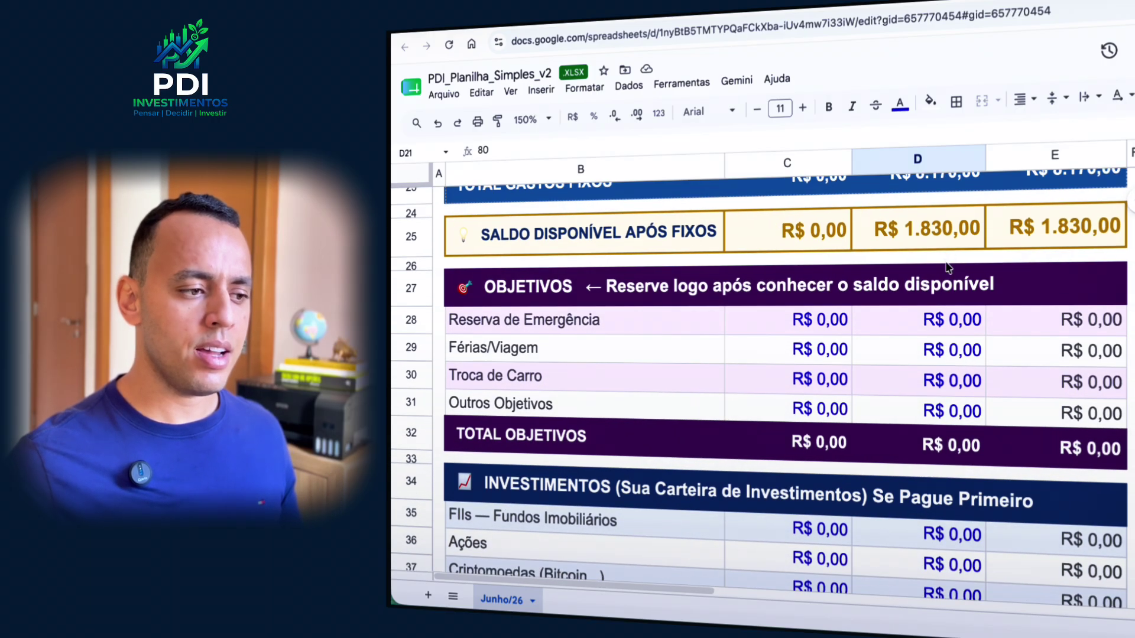
# Enter realized amounts of 400 for Reserva de Emergência and 300 for Férias/Viagem under Objetivos
pyautogui.click(942, 322)
pyautogui.scroll(-1, 941, 327)
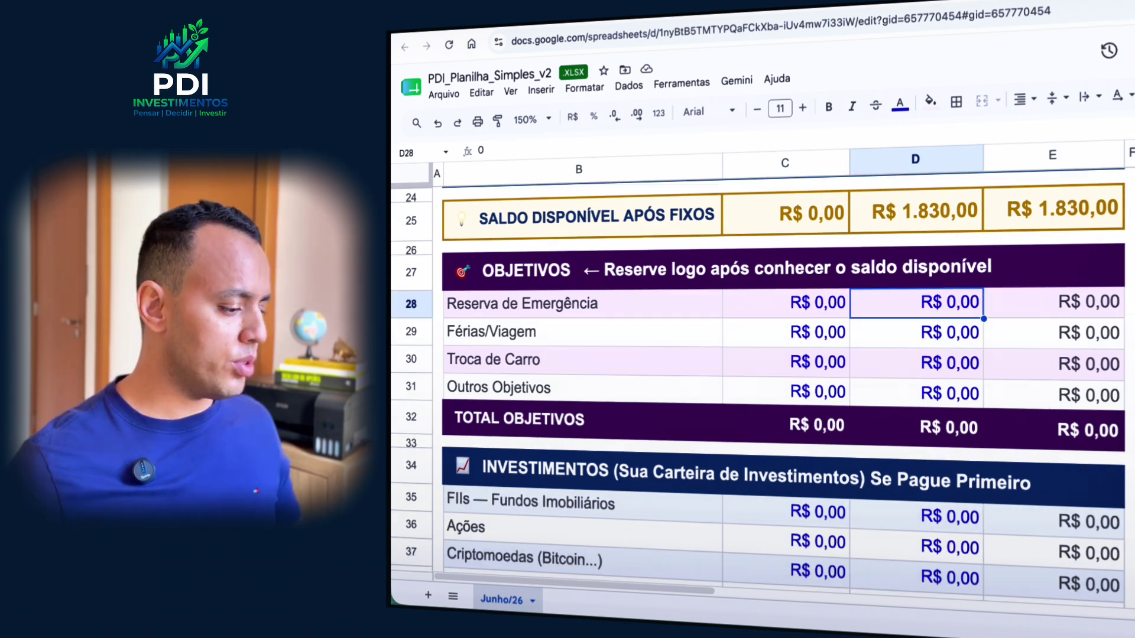
pyautogui.write('400')
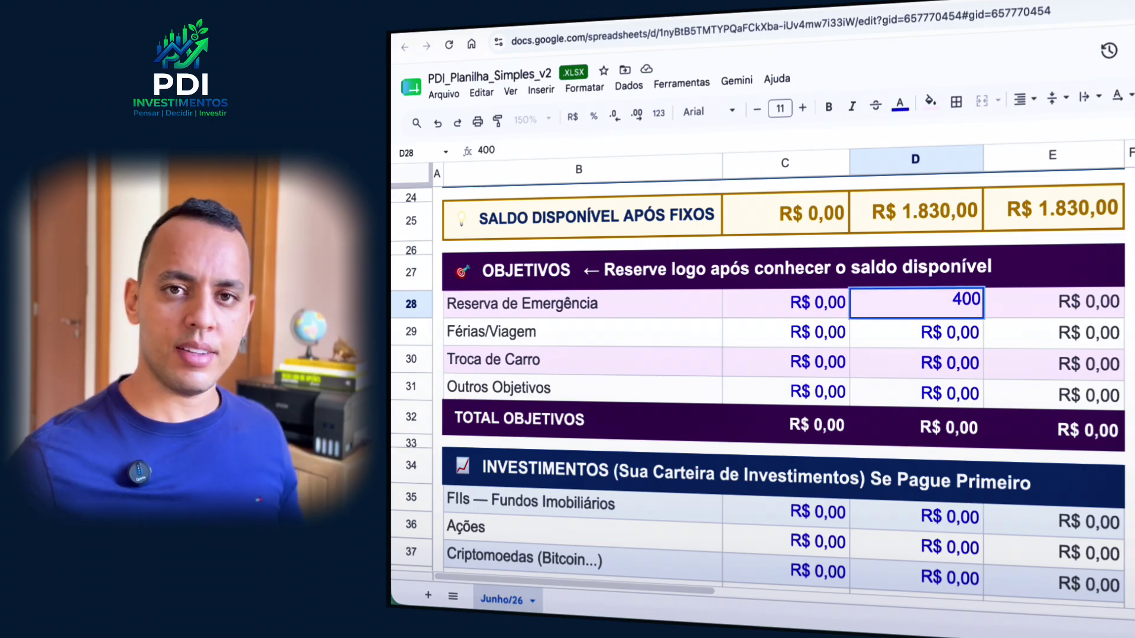
pyautogui.click(957, 342)
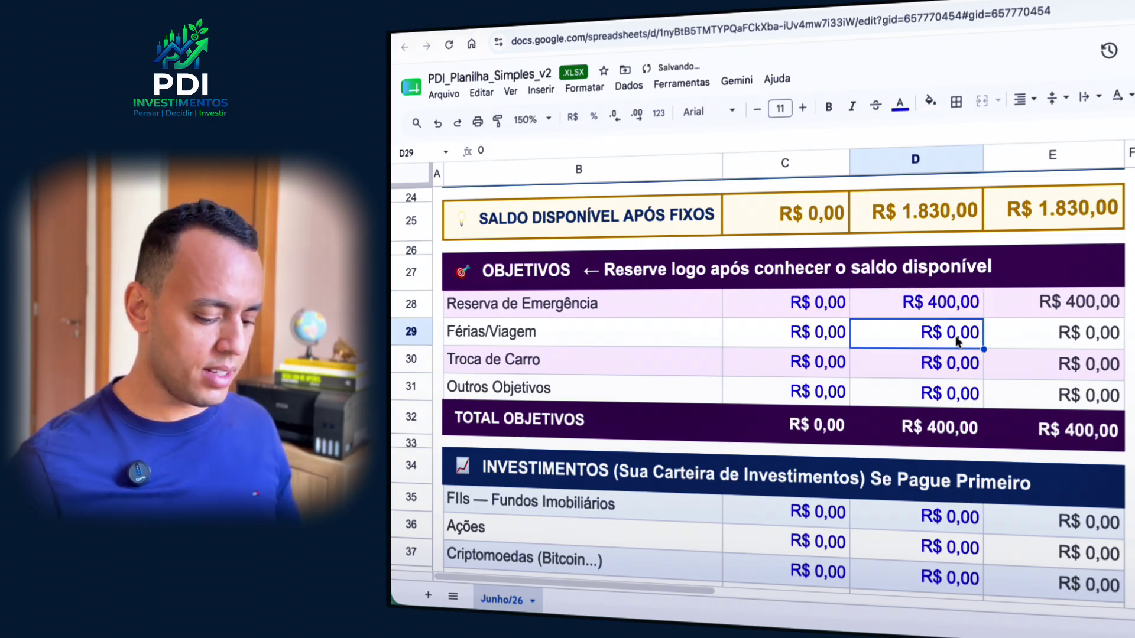
pyautogui.write('300')
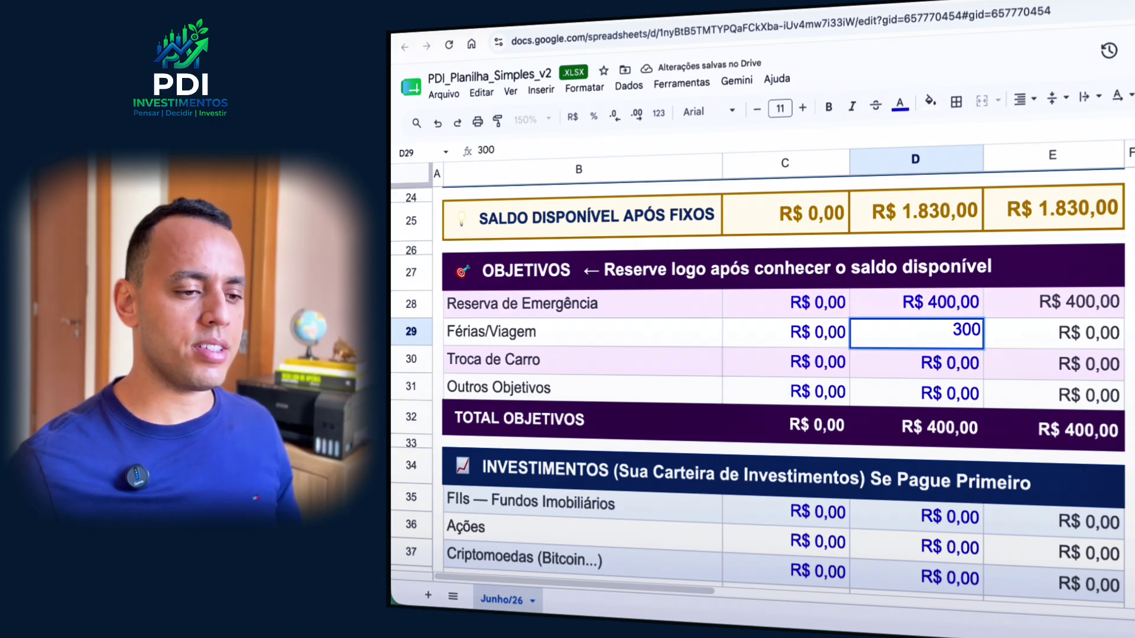
pyautogui.click(950, 363)
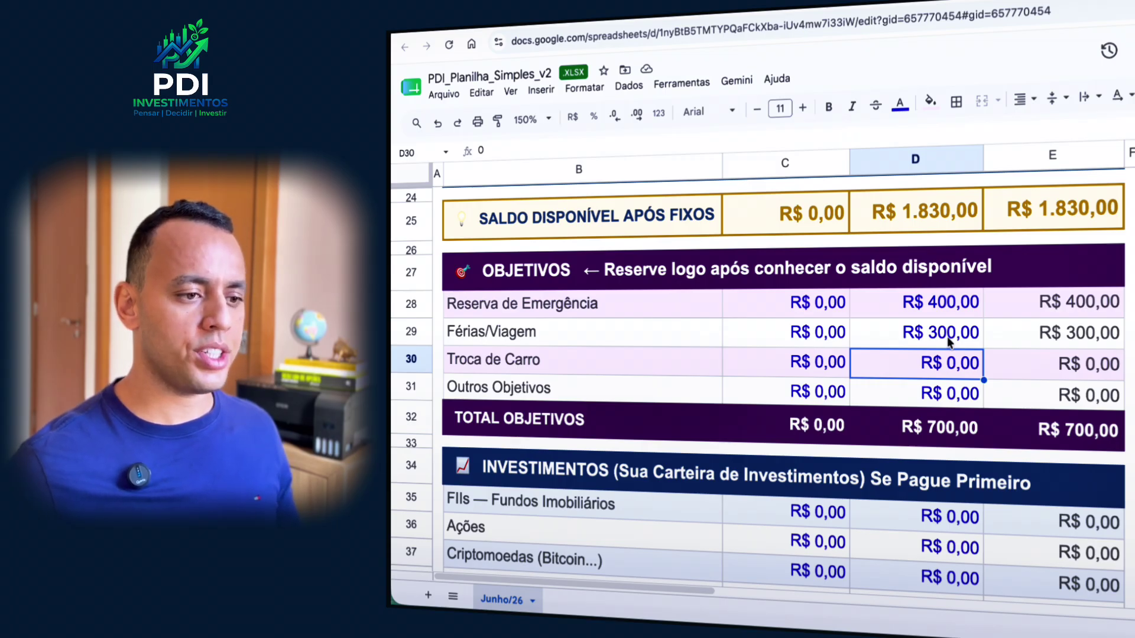
pyautogui.click(952, 332)
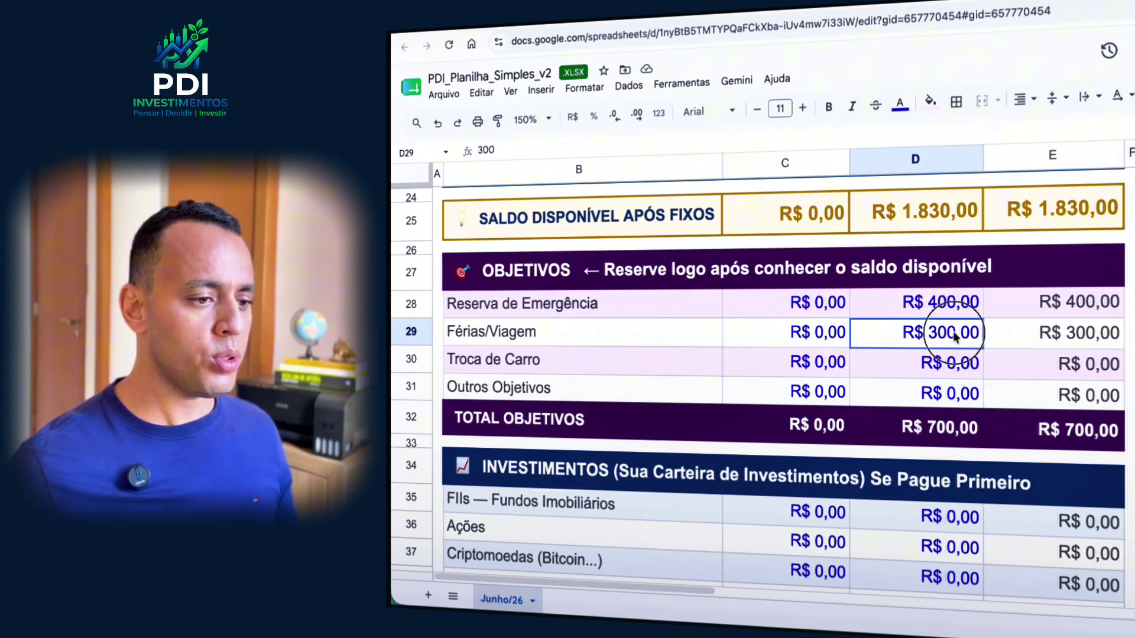
pyautogui.click(954, 364)
# Enter realized amounts of 100 for Renda Fixa and 200 for Fundos Imobiliarios in the investments section
pyautogui.scroll(-2, 972, 346)
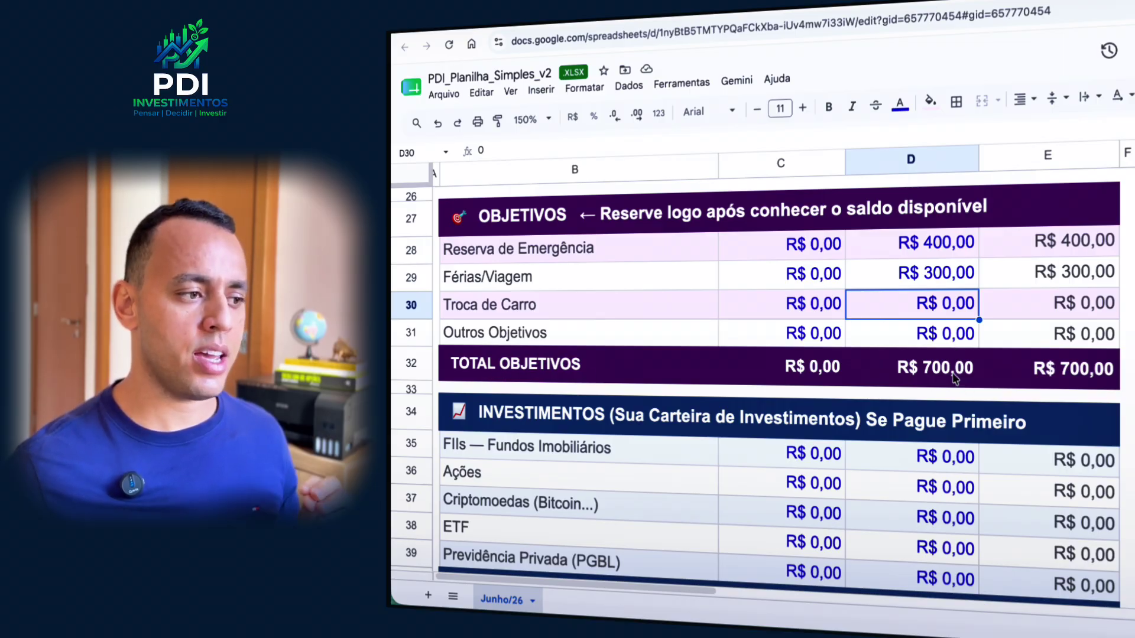
pyautogui.scroll(-1, 952, 378)
pyautogui.scroll(1, 953, 378)
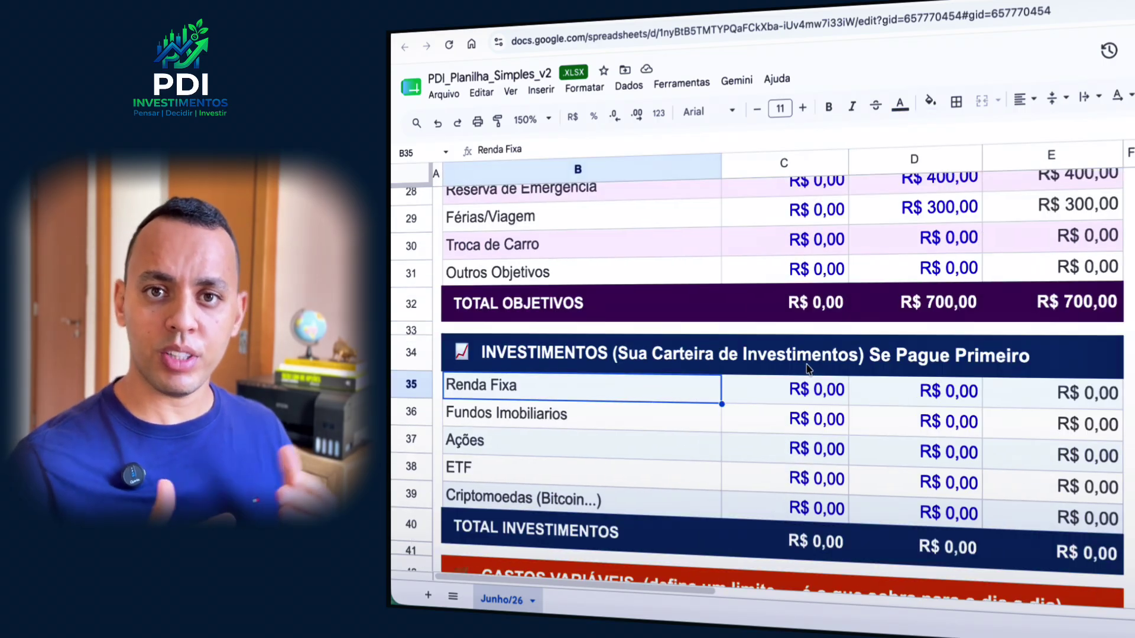
pyautogui.scroll(1, 806, 366)
pyautogui.scroll(-2, 806, 366)
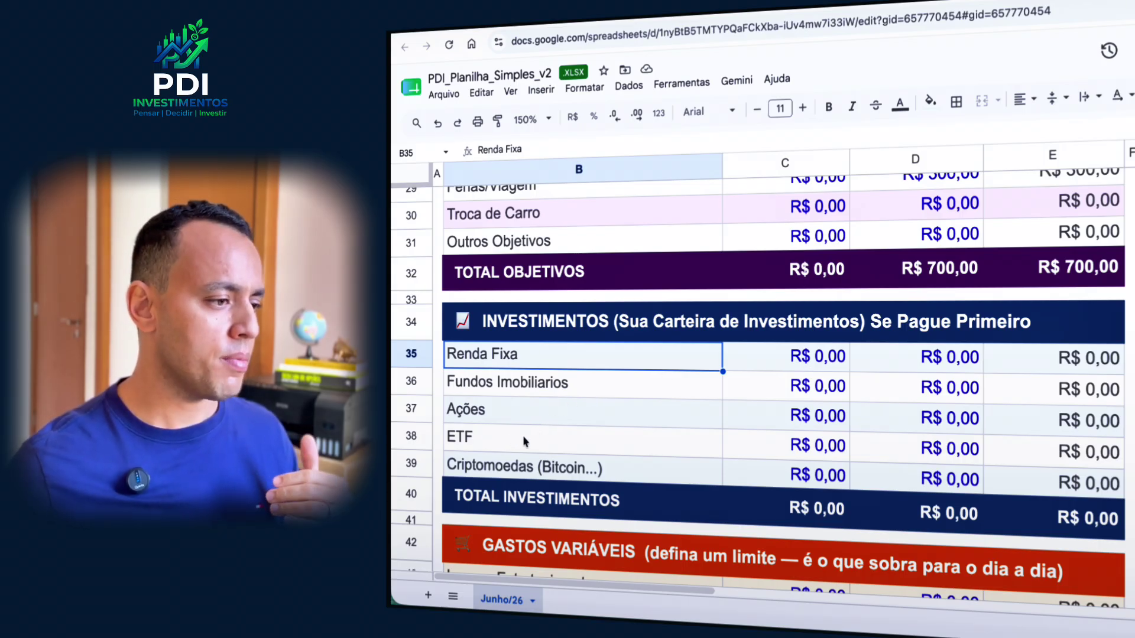
pyautogui.scroll(-1, 634, 466)
pyautogui.click(633, 470)
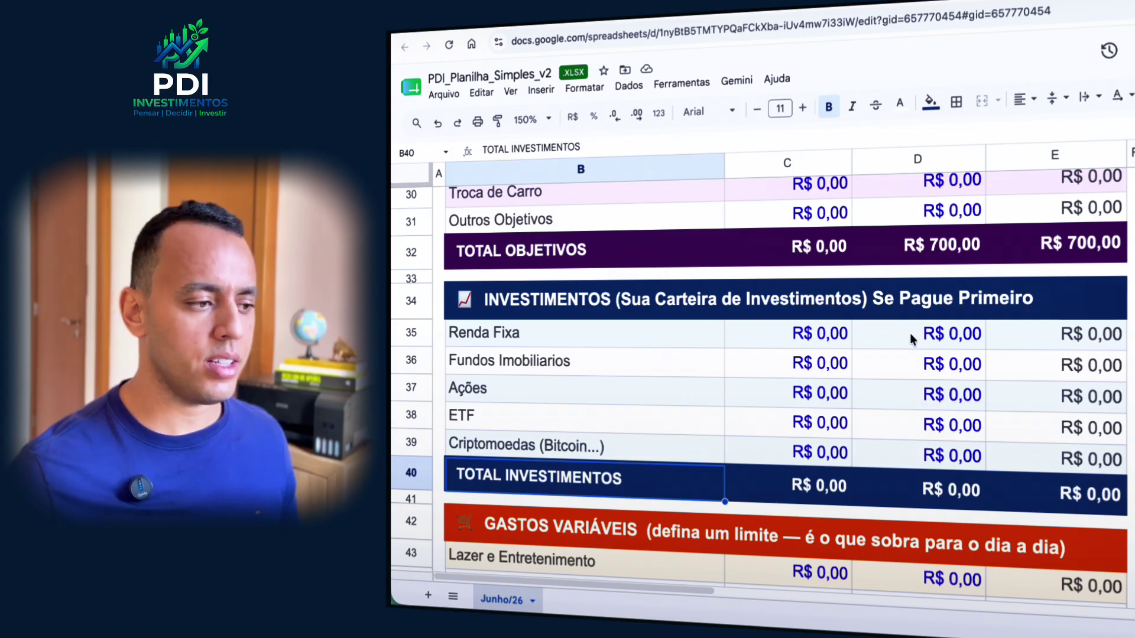
pyautogui.click(967, 335)
pyautogui.write('100')
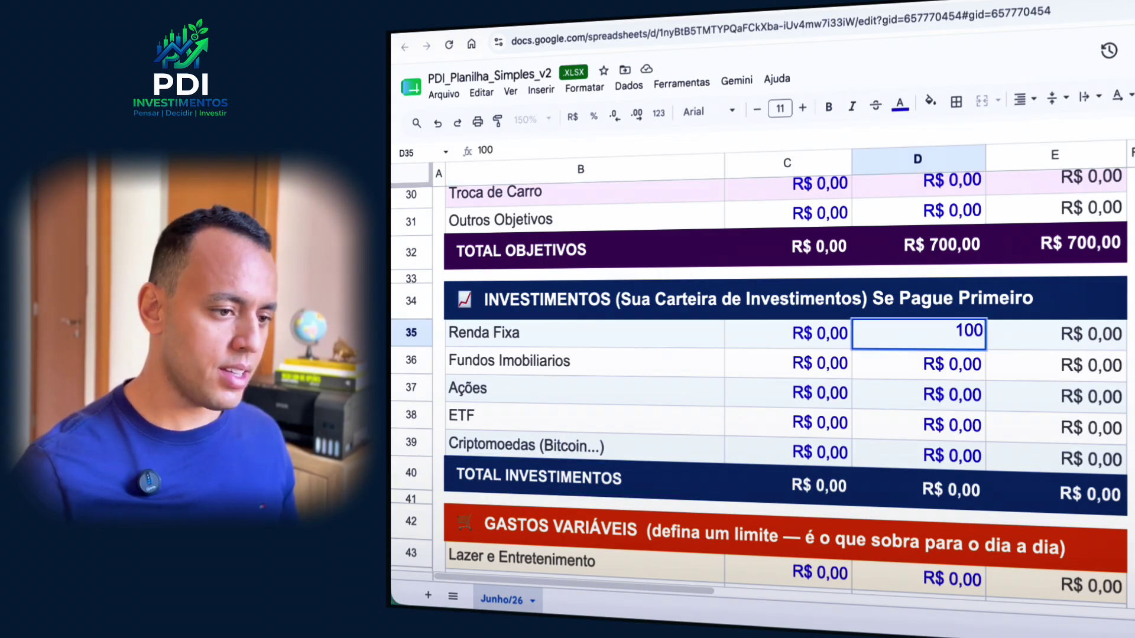
pyautogui.click(958, 369)
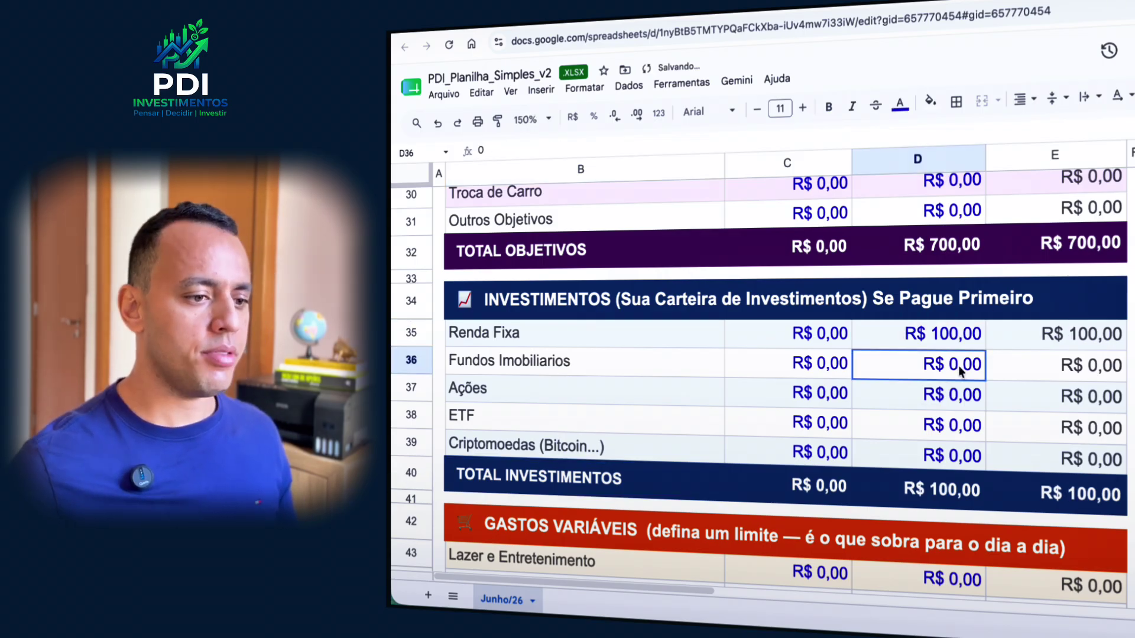
pyautogui.write('200')
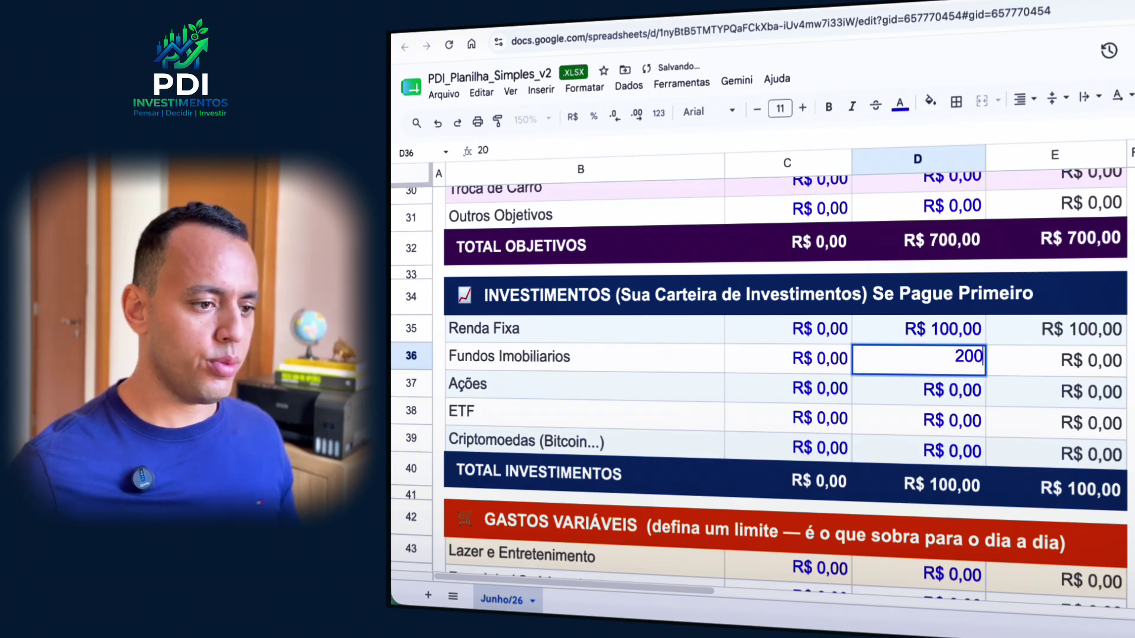
# Enter realized amounts of 200 for Ações and 100 for ETF in the investments section
pyautogui.click(960, 401)
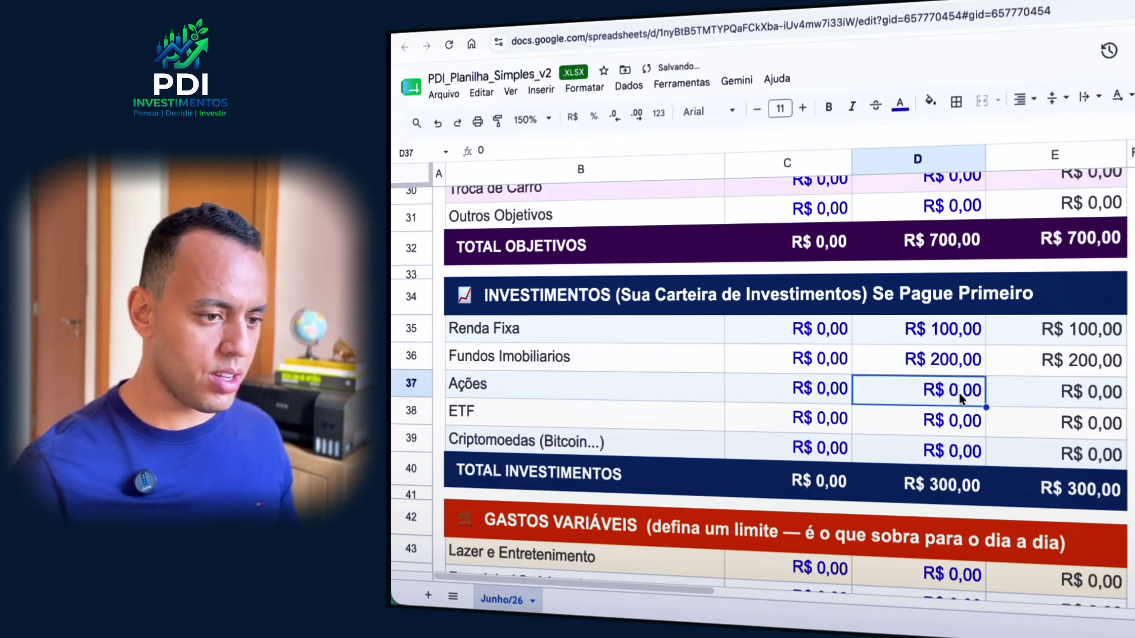
pyautogui.write('200')
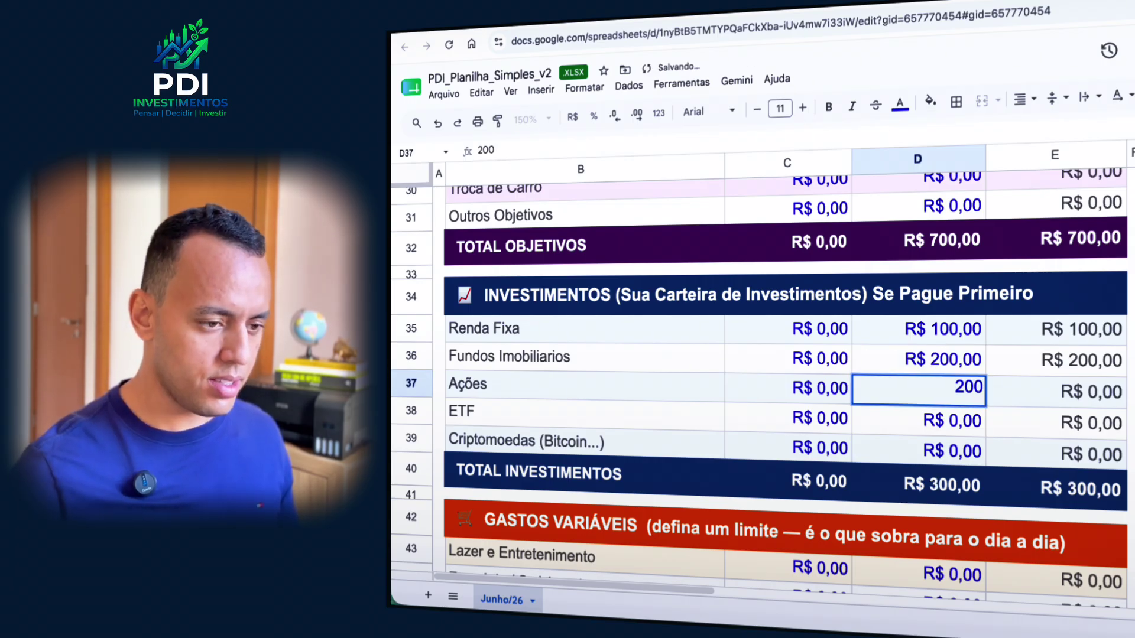
pyautogui.click(961, 424)
pyautogui.write('100')
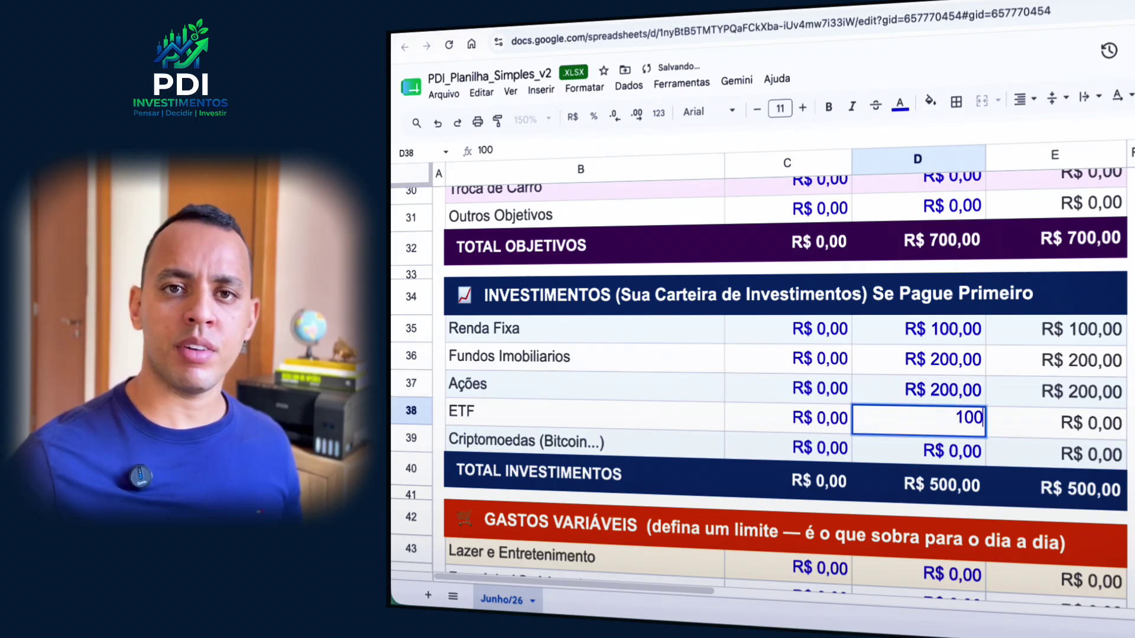
pyautogui.click(954, 446)
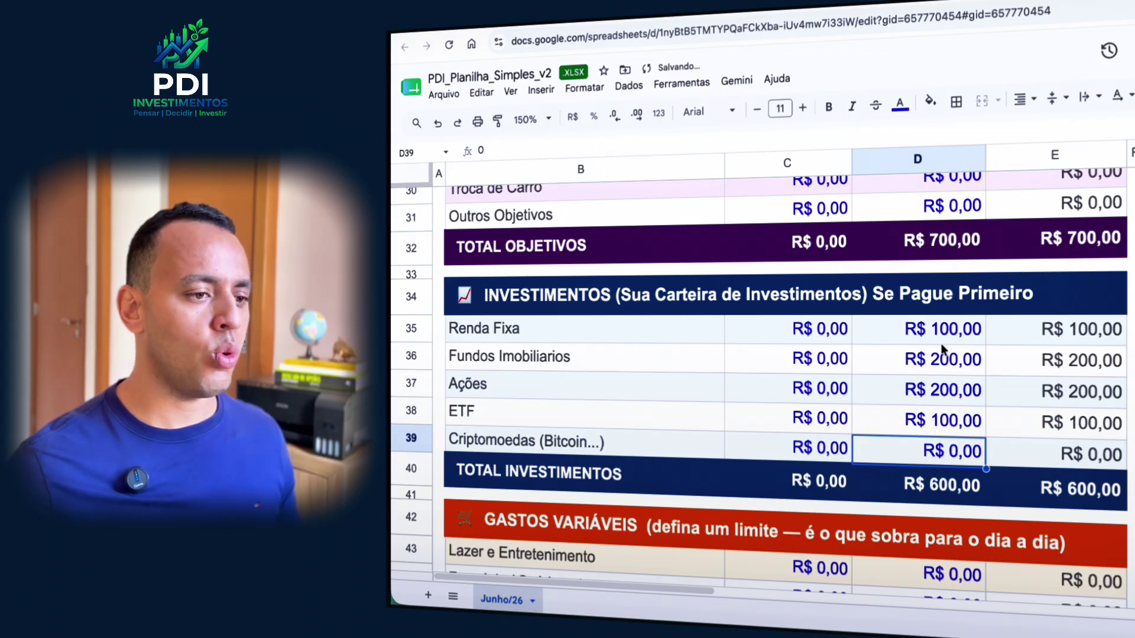
# Examine the investment total, the variable expense categories and the deductions from income in the monthly summary
pyautogui.scroll(-2, 1015, 367)
pyautogui.scroll(2, 1016, 370)
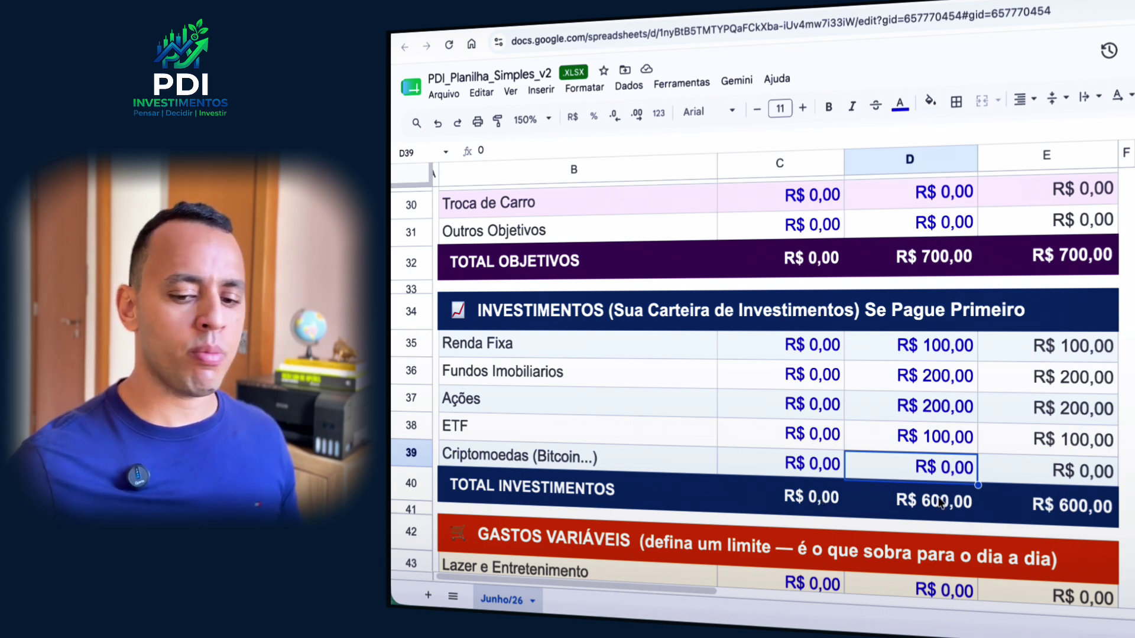
pyautogui.scroll(-3, 940, 500)
pyautogui.scroll(-4, 961, 444)
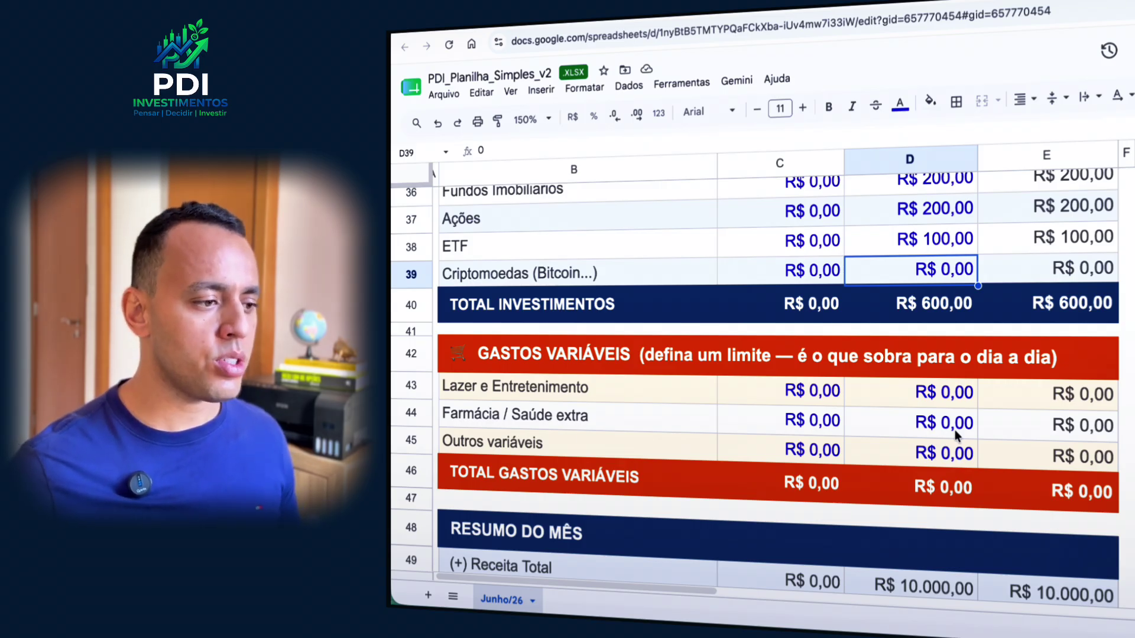
pyautogui.scroll(-5, 956, 434)
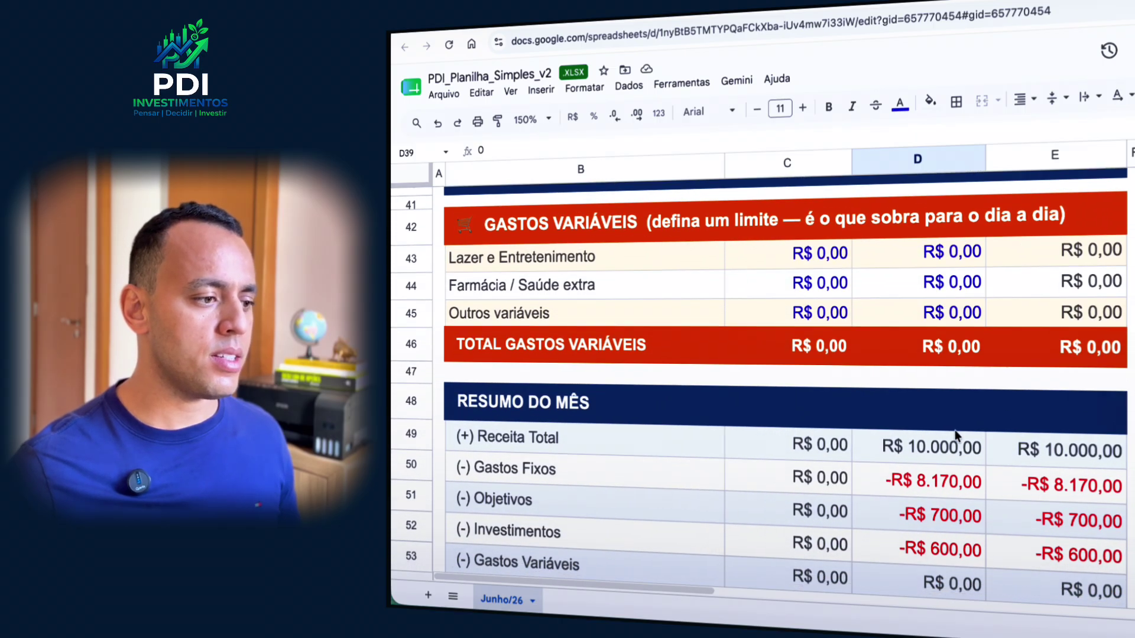
pyautogui.scroll(-1, 956, 435)
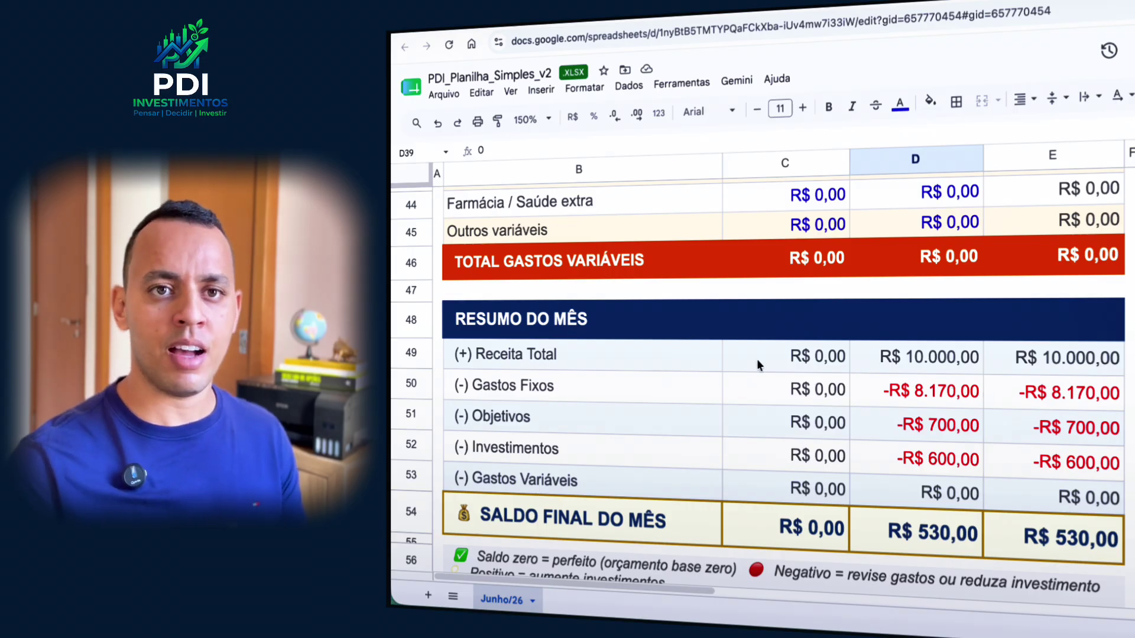
pyautogui.scroll(2, 998, 457)
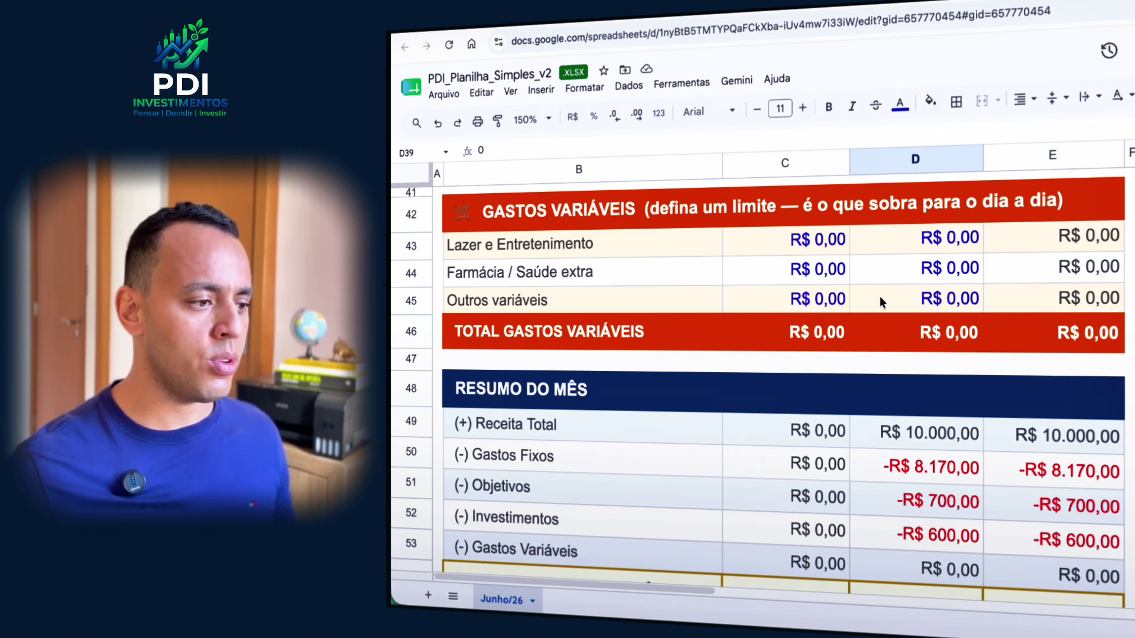
pyautogui.scroll(-2, 878, 299)
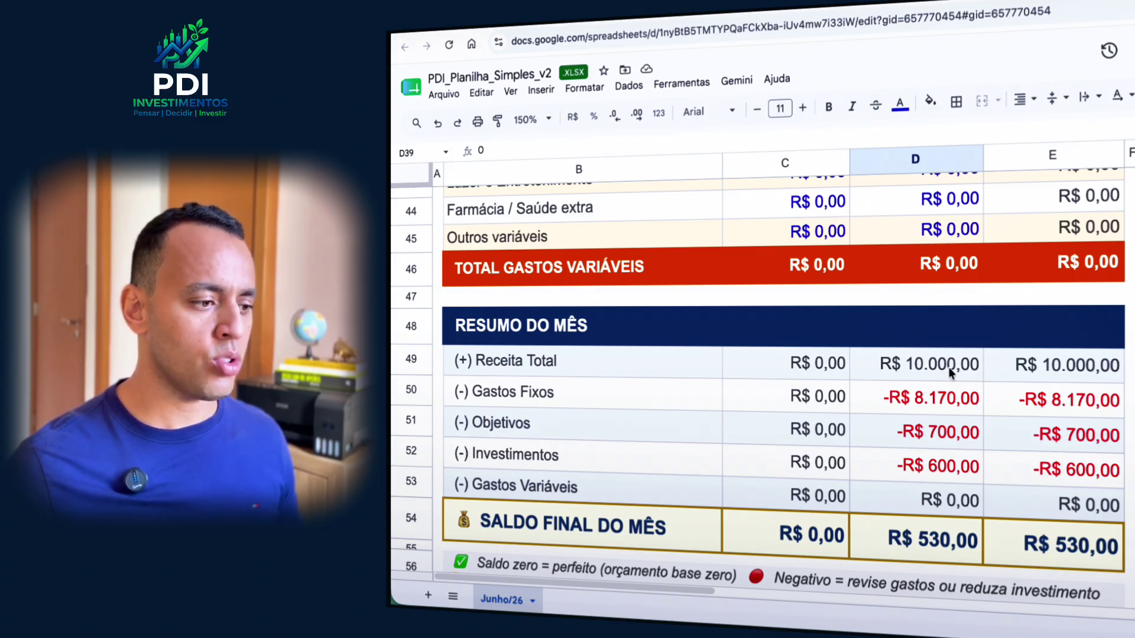
# Inspect the realized final balance of the month, the note on interpreting it and the percentage of income invested
pyautogui.click(893, 539)
pyautogui.scroll(-3, 884, 481)
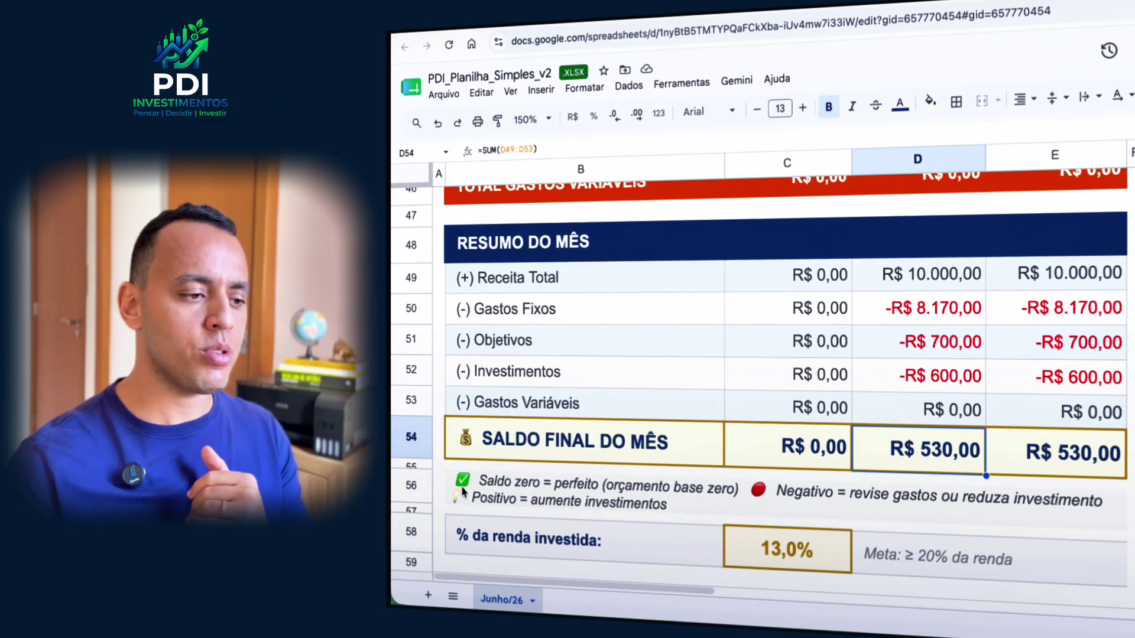
pyautogui.scroll(1, 465, 490)
pyautogui.scroll(-1, 473, 491)
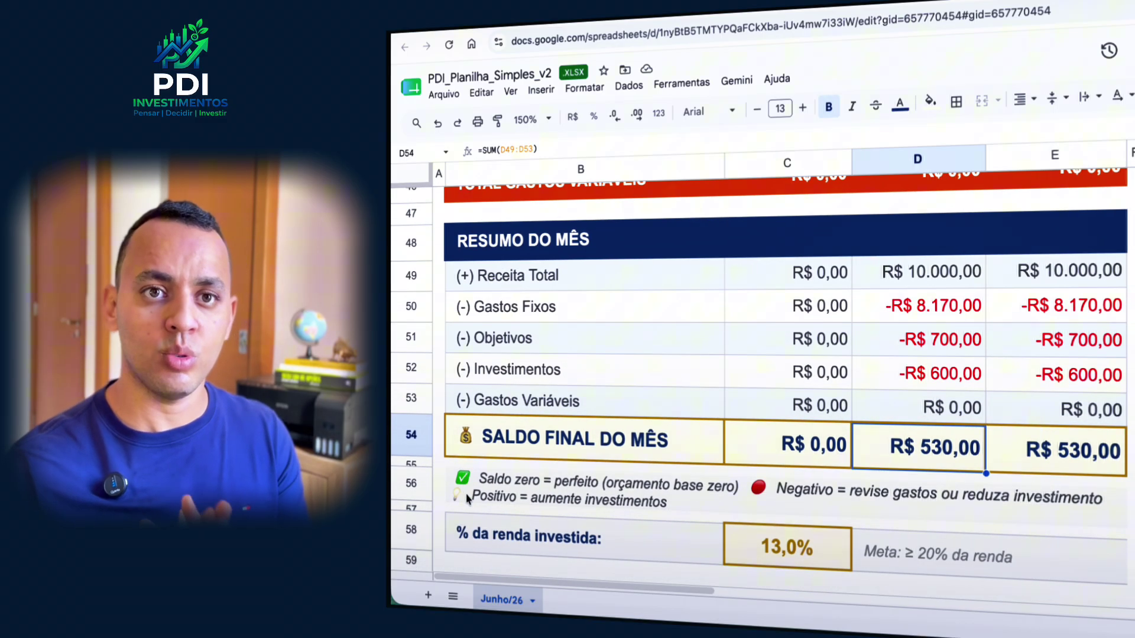
pyautogui.click(505, 491)
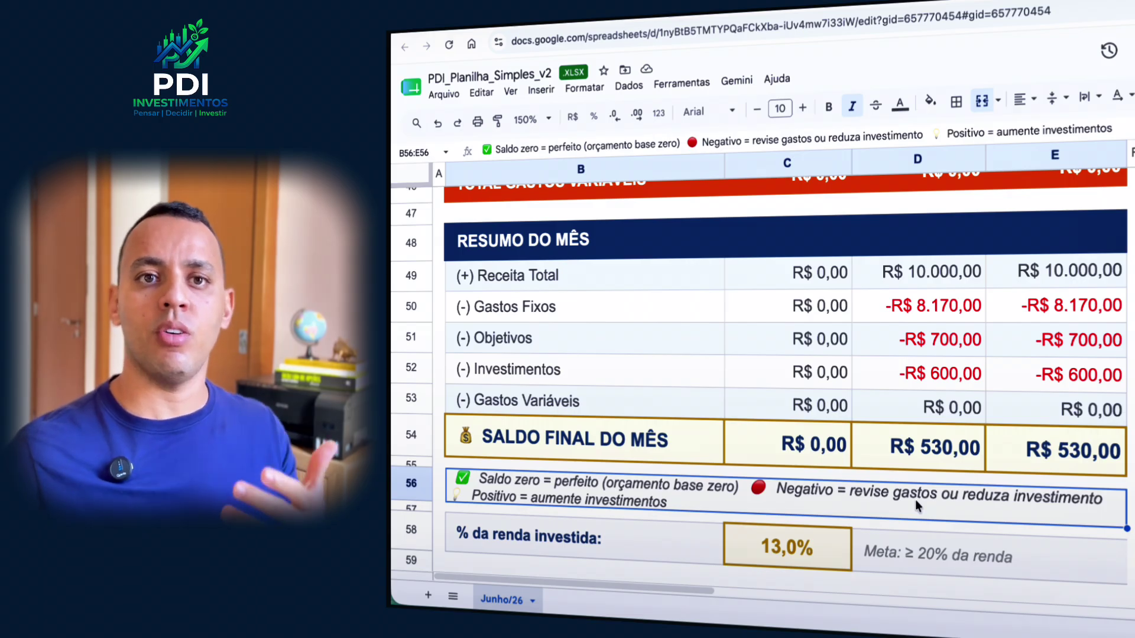
# Enter realized amounts of 200 for Farmácia / Saúde extra and 350 for Lazer e Entretenimento in the variable expenses section
pyautogui.scroll(1, 946, 490)
pyautogui.hscroll(1, 946, 491)
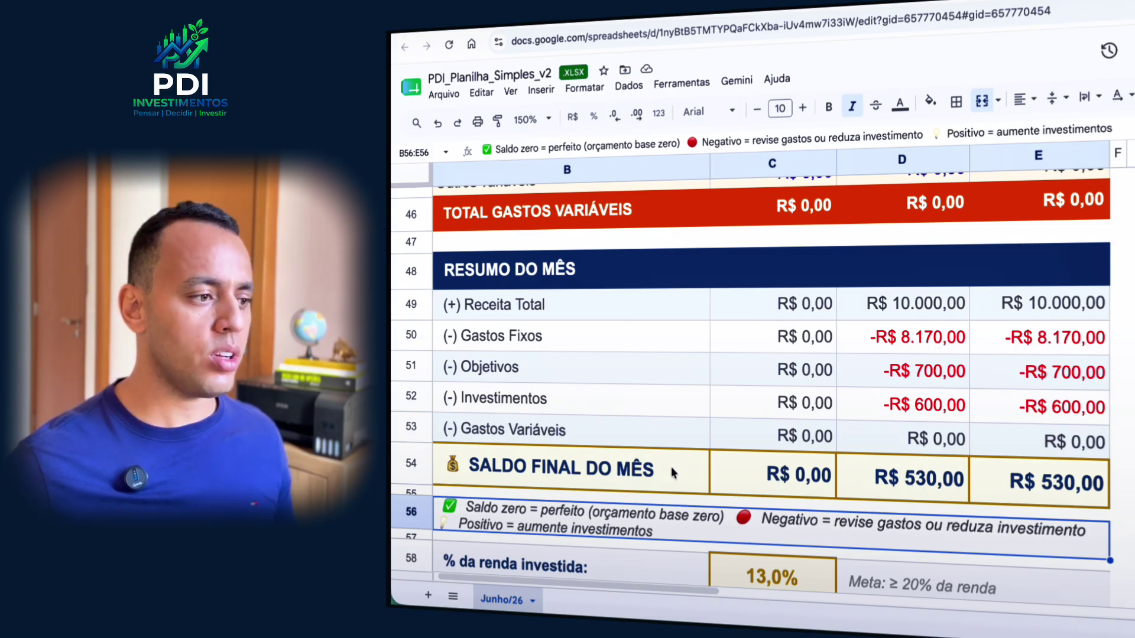
pyautogui.scroll(1, 917, 478)
pyautogui.scroll(4, 918, 477)
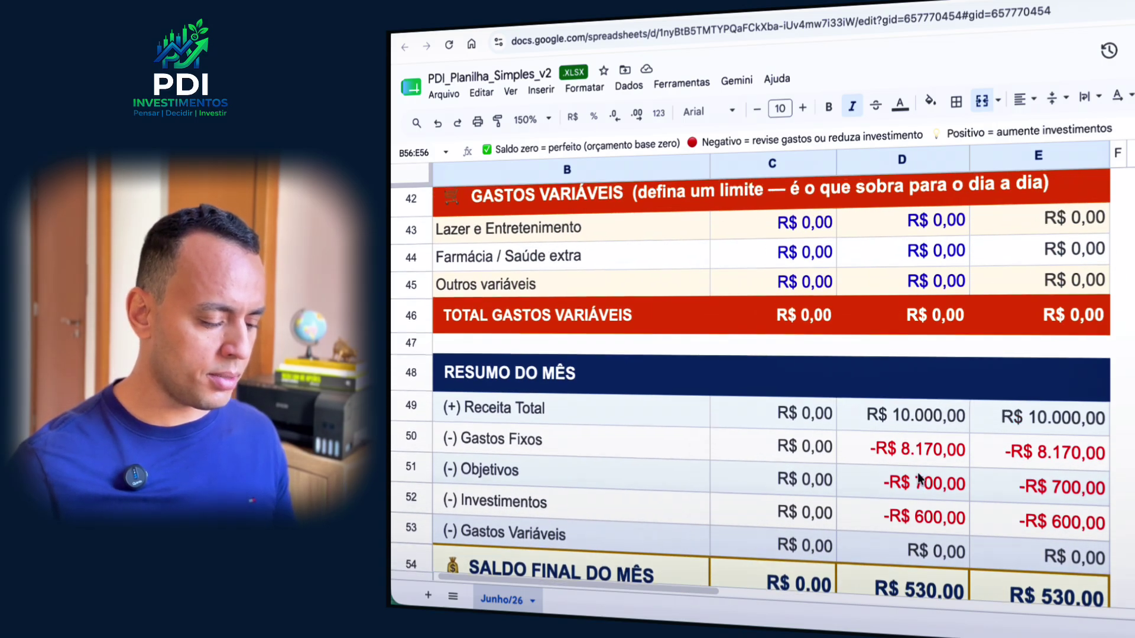
pyautogui.click(945, 274)
pyautogui.click(945, 298)
pyautogui.write('200')
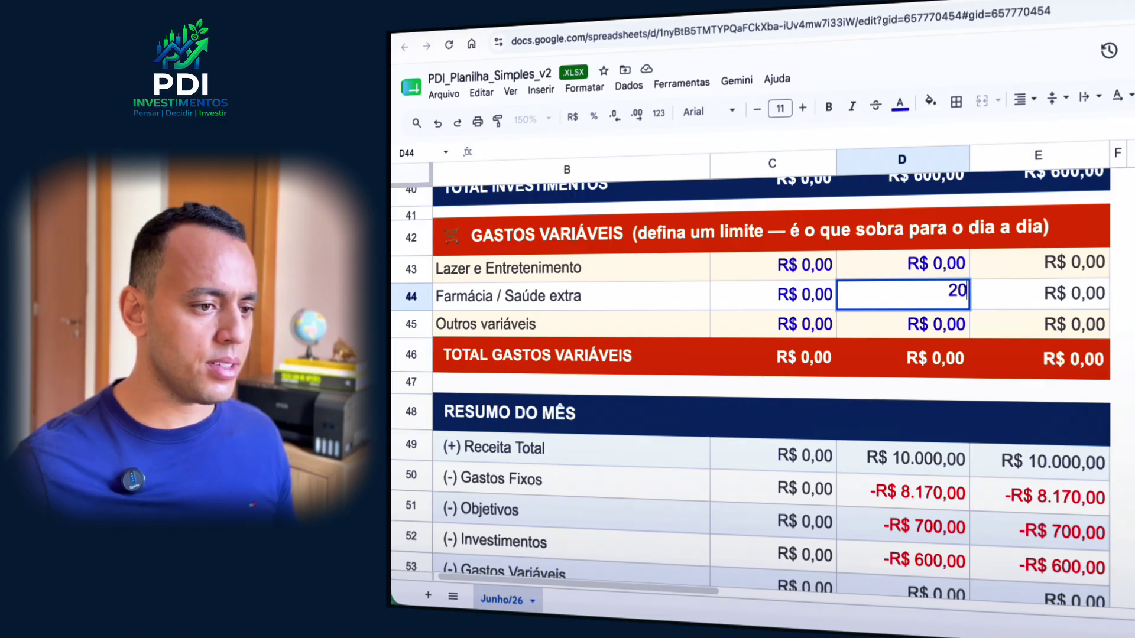
pyautogui.click(942, 273)
pyautogui.scroll(3, 942, 273)
pyautogui.write('350')
pyautogui.click(948, 373)
# Change the realized Lazer e Entretenimento amount to 330
pyautogui.scroll(-5, 947, 373)
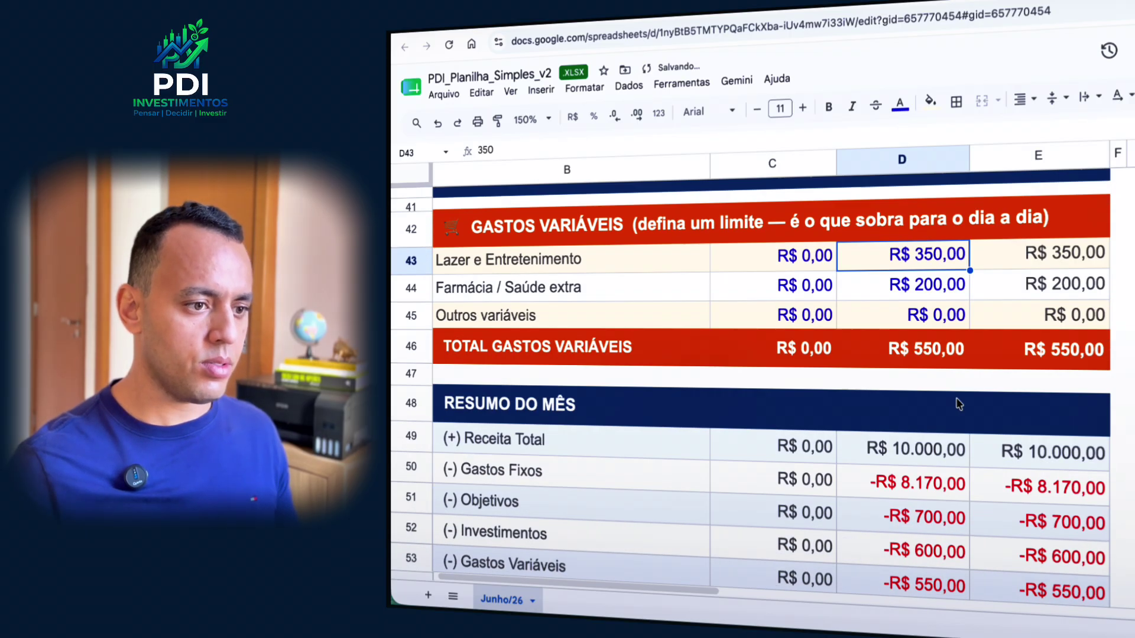
pyautogui.scroll(2, 952, 396)
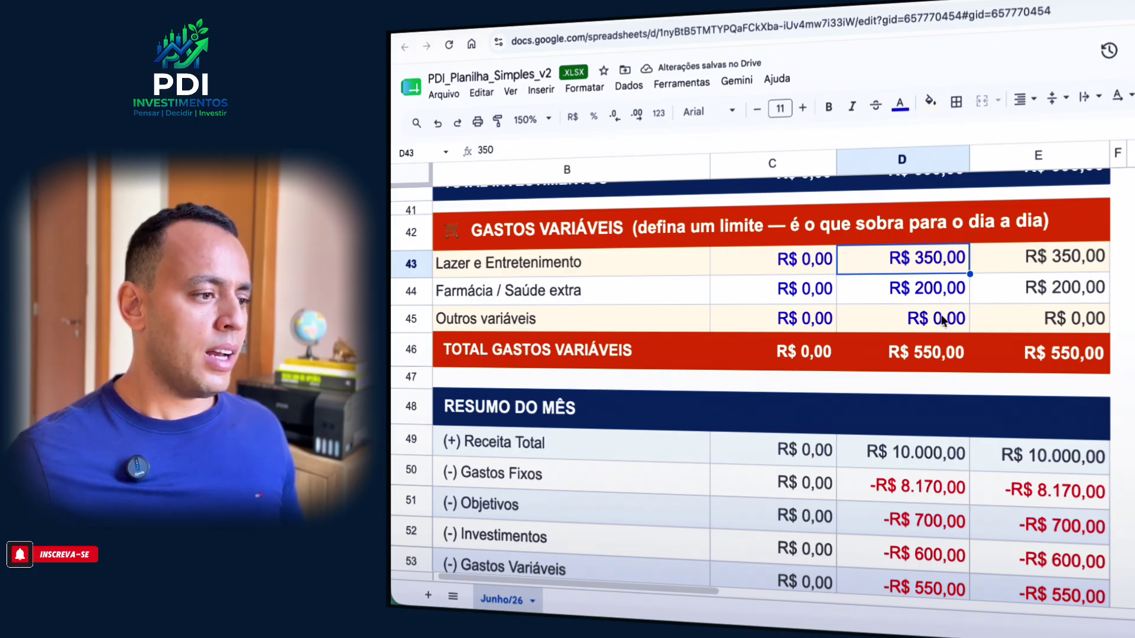
pyautogui.write('330')
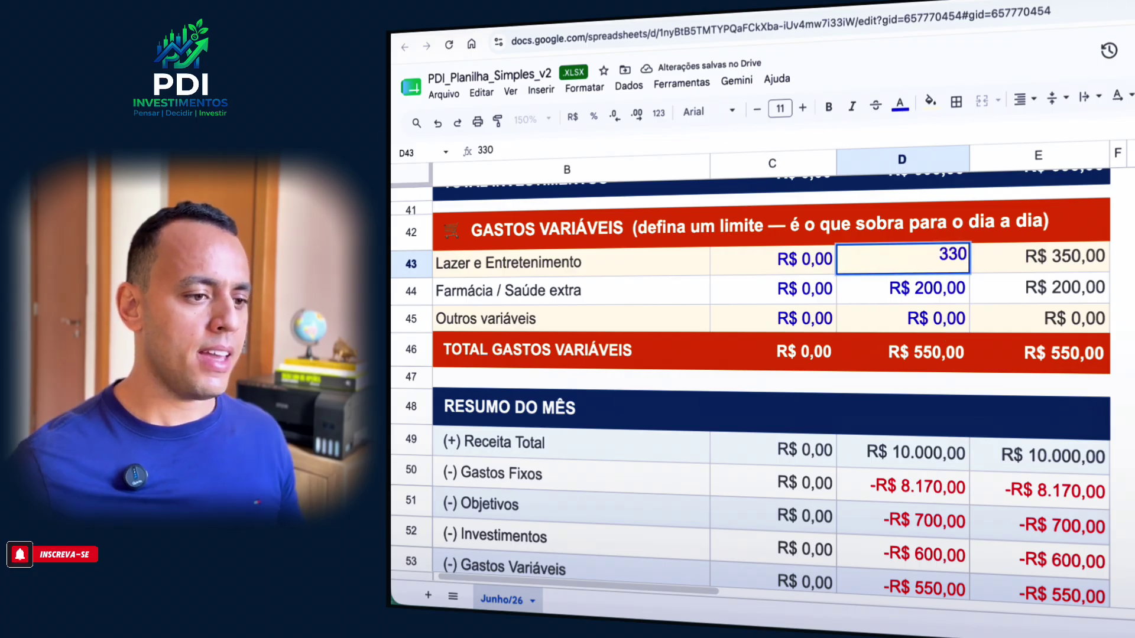
pyautogui.press('Return')
# Review the month's final balance and the percentage of income invested against its target, plus the goals and investments sections
pyautogui.scroll(-3, 942, 296)
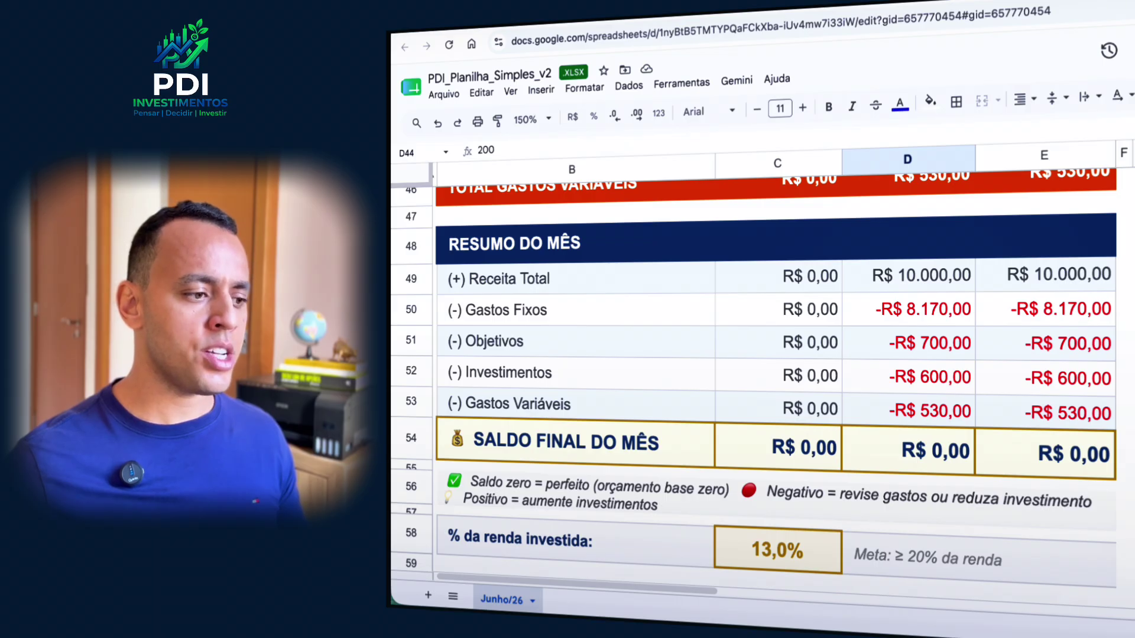
pyautogui.scroll(-3, 1062, 417)
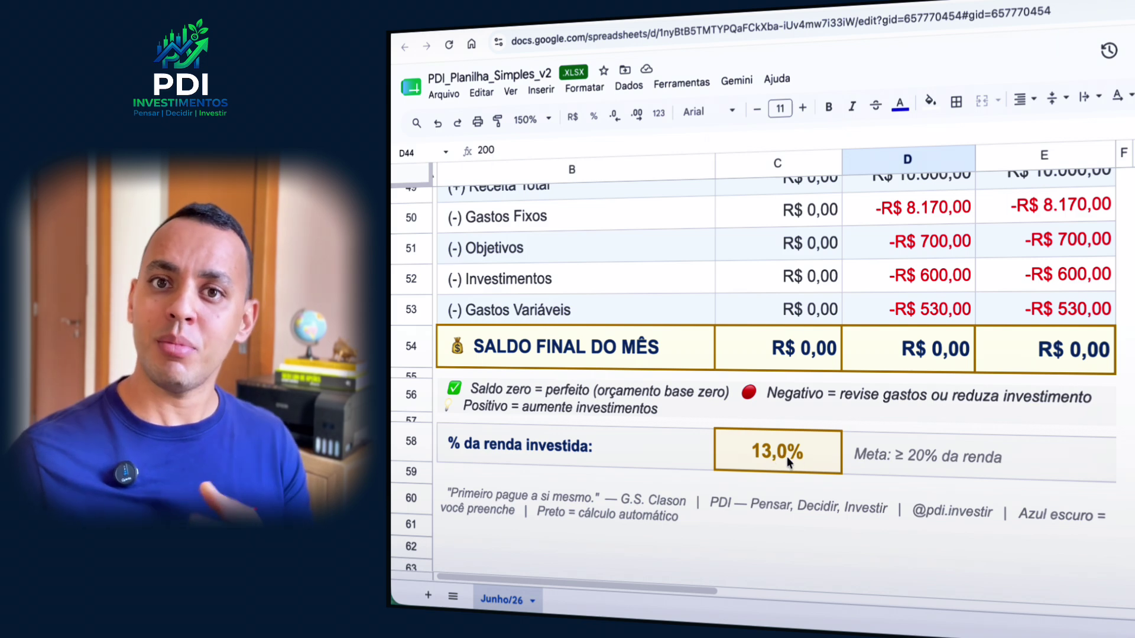
pyautogui.scroll(1, 806, 454)
pyautogui.scroll(-3, 945, 401)
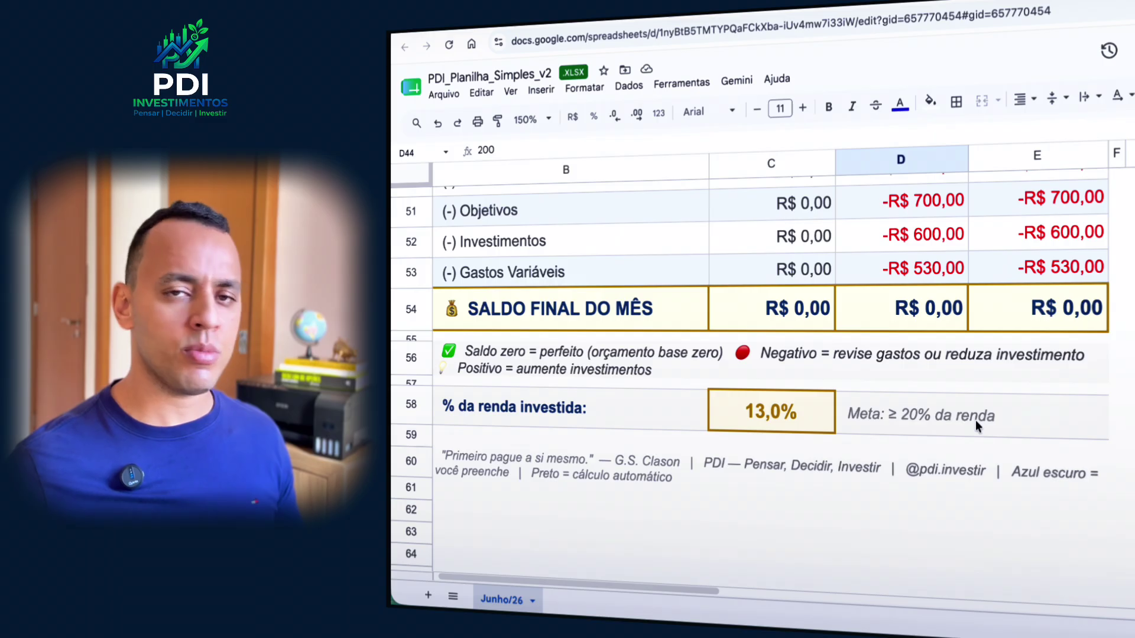
pyautogui.scroll(8, 975, 420)
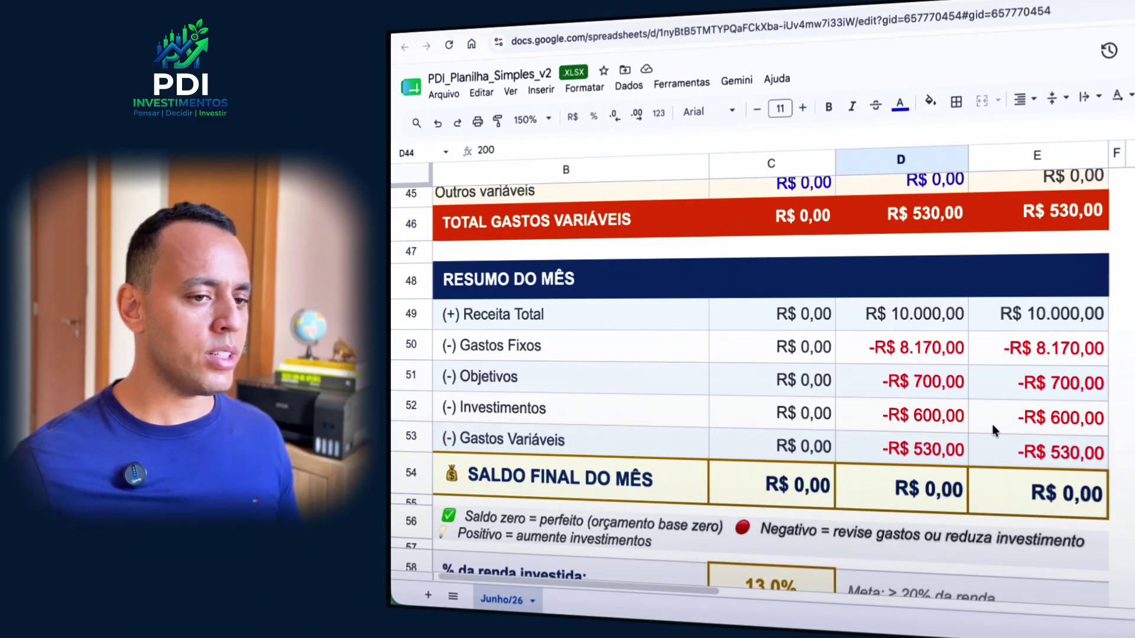
pyautogui.scroll(15, 992, 424)
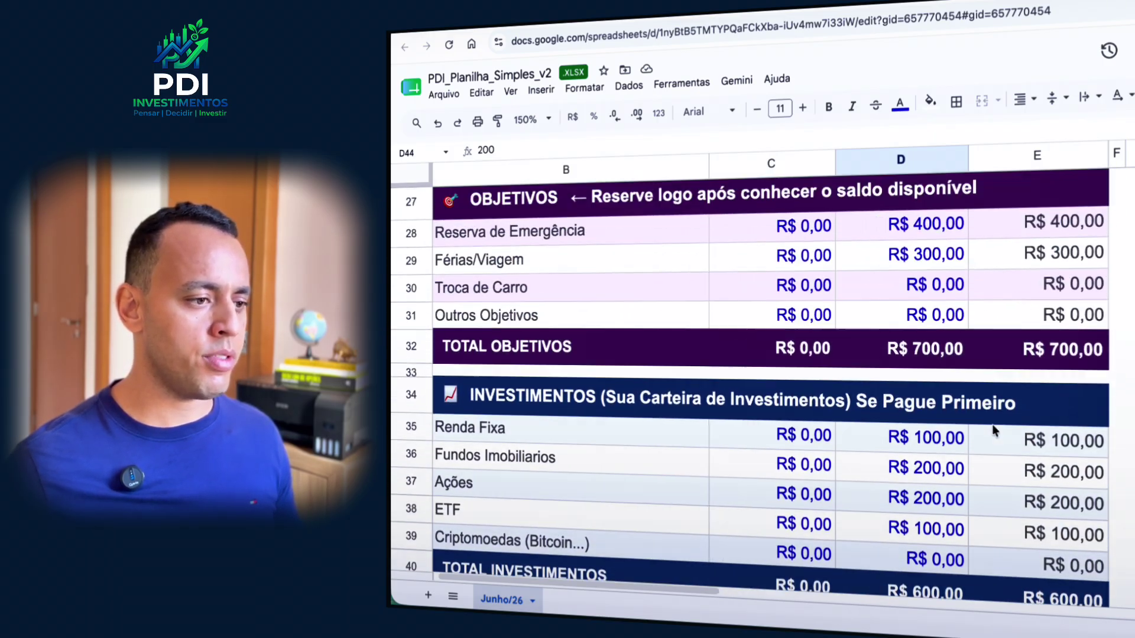
pyautogui.scroll(3, 991, 424)
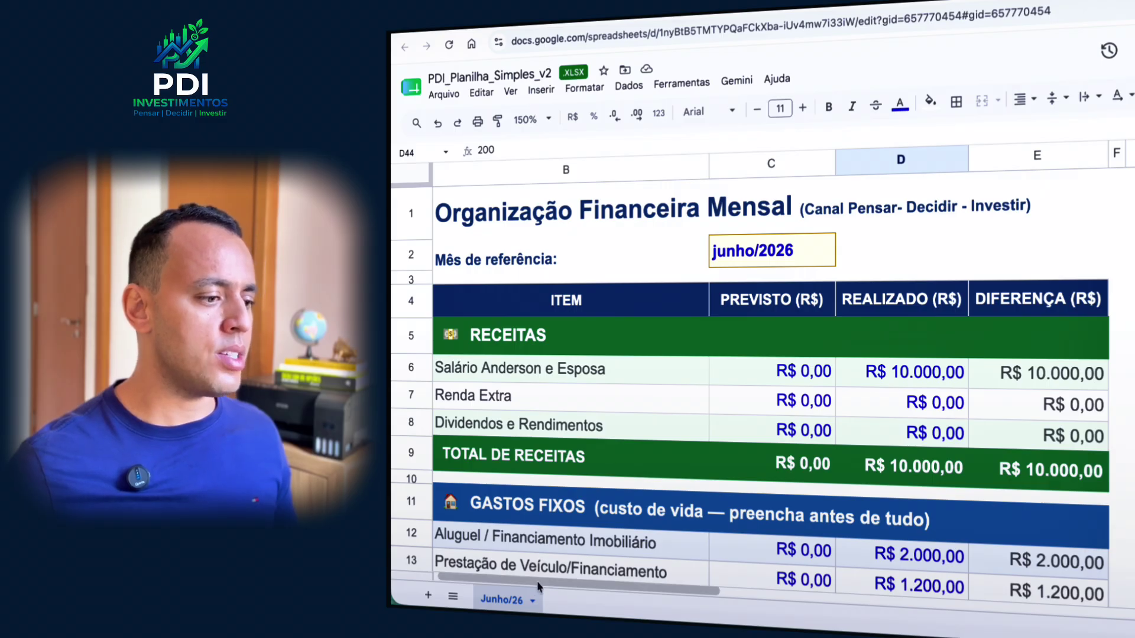
# Duplicate the Junho/26 sheet and rename the copy as Julho/26
pyautogui.rightClick(509, 603)
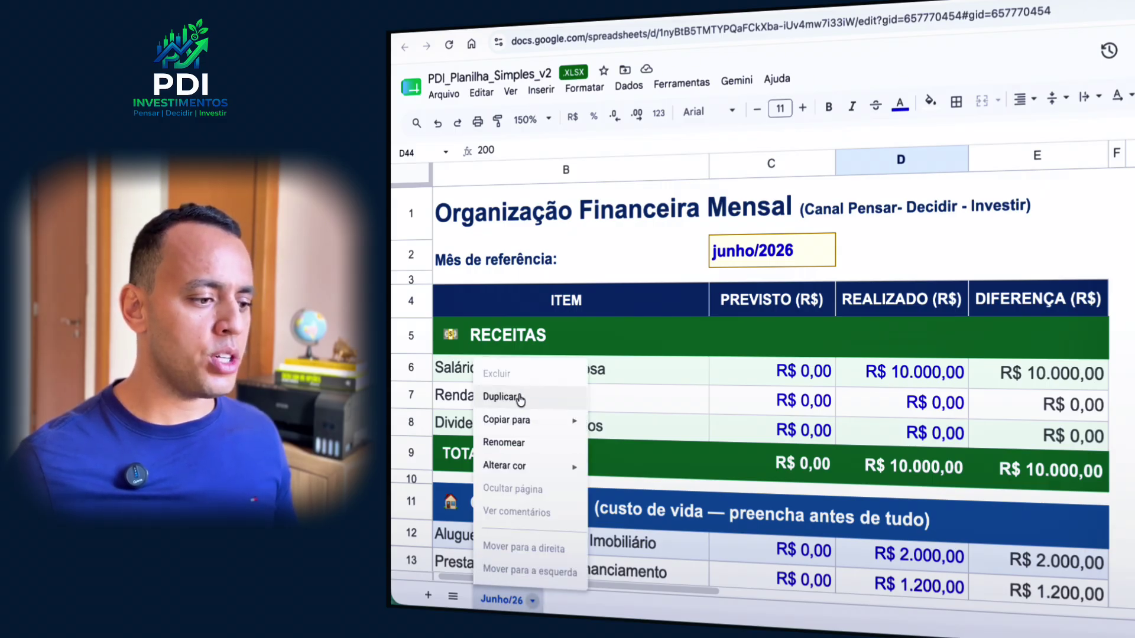
pyautogui.click(519, 398)
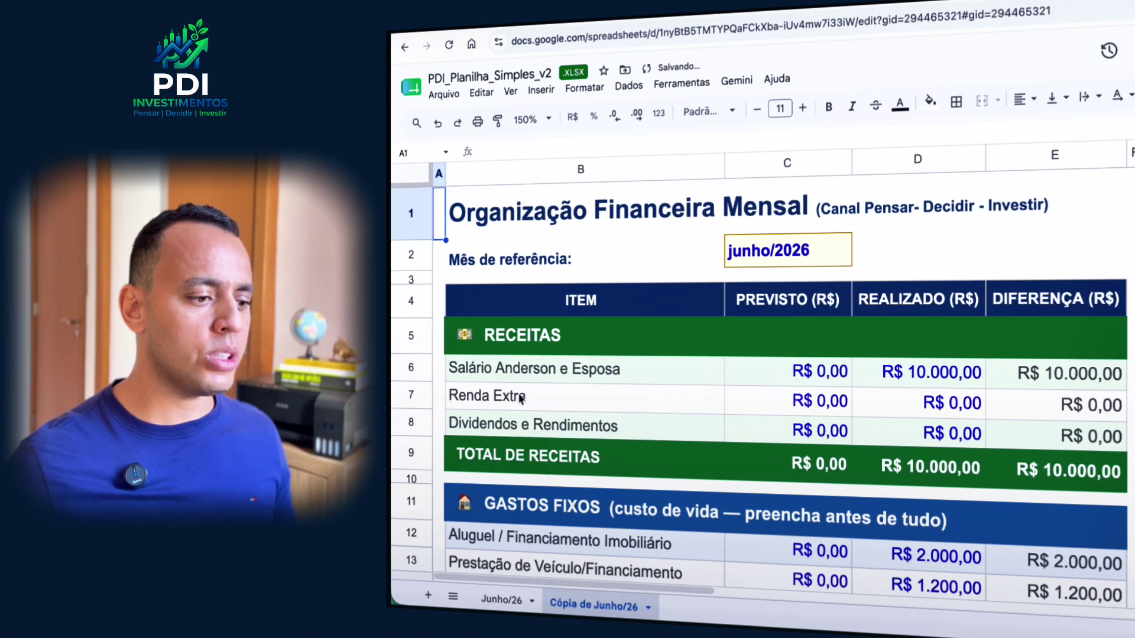
pyautogui.rightClick(596, 611)
pyautogui.click(593, 444)
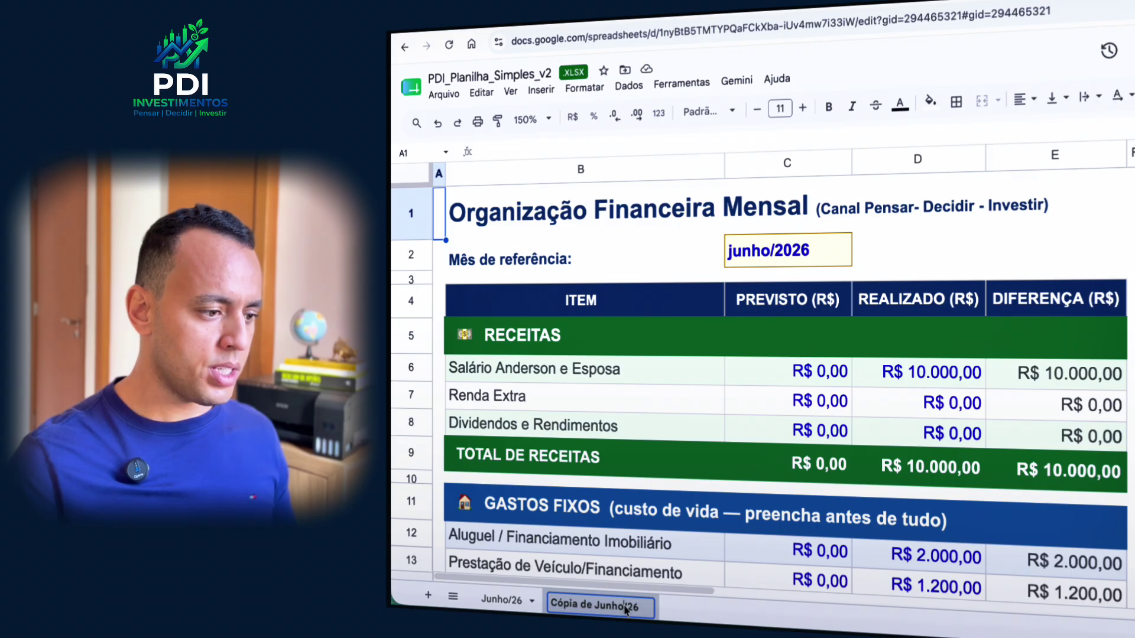
pyautogui.write('Julho/26')
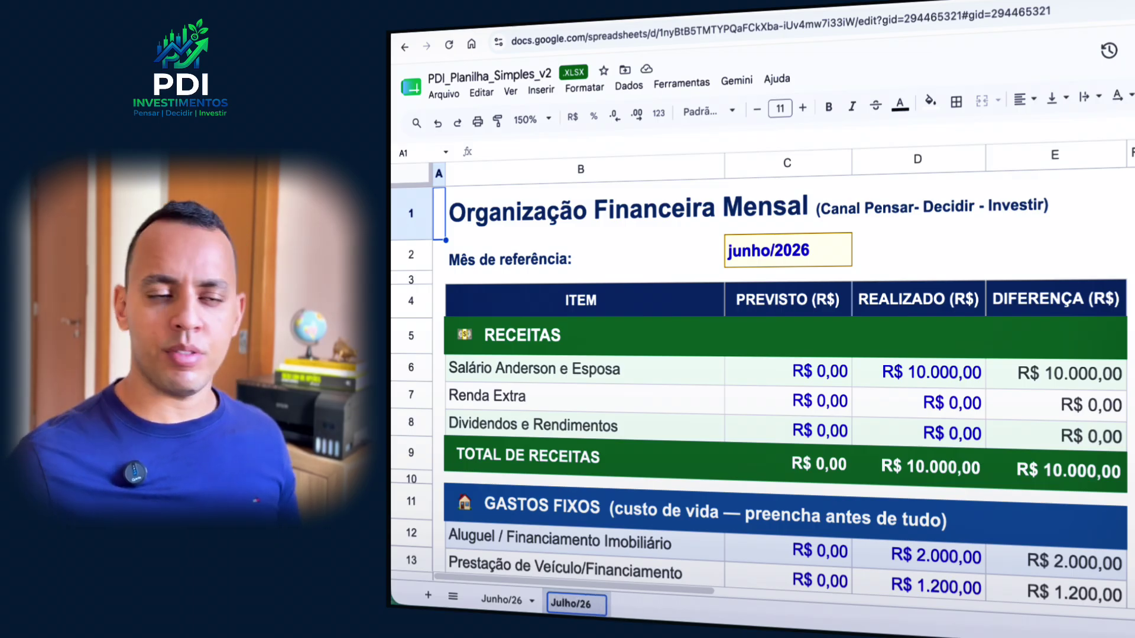
pyautogui.press('Return')
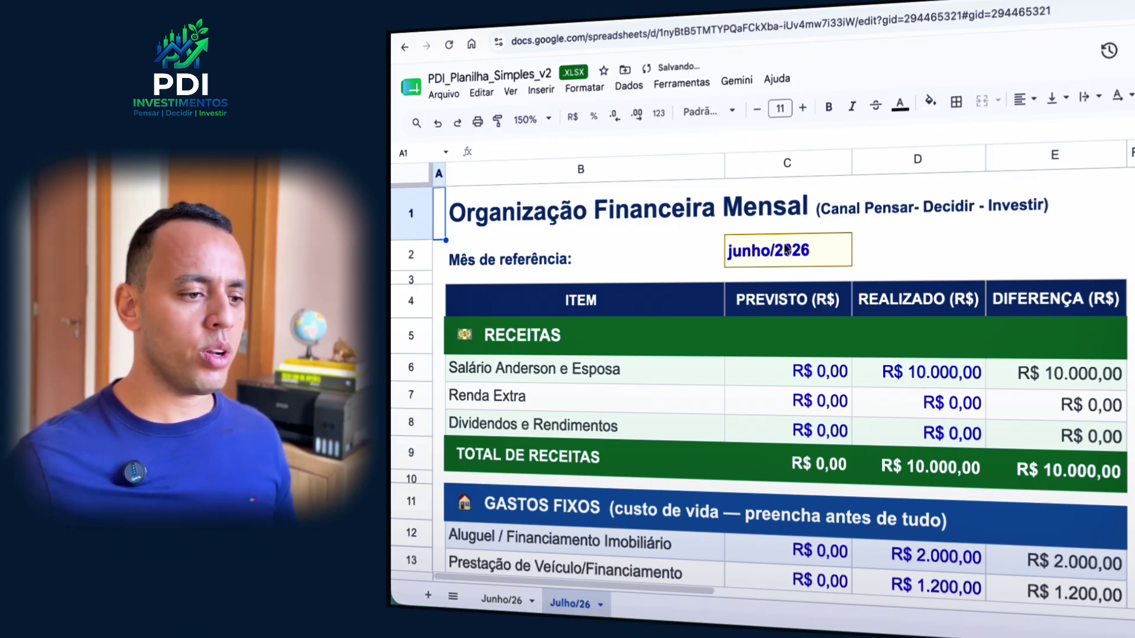
# Set the reference month of the Julho/26 sheet to Julho/2026
pyautogui.click(764, 253)
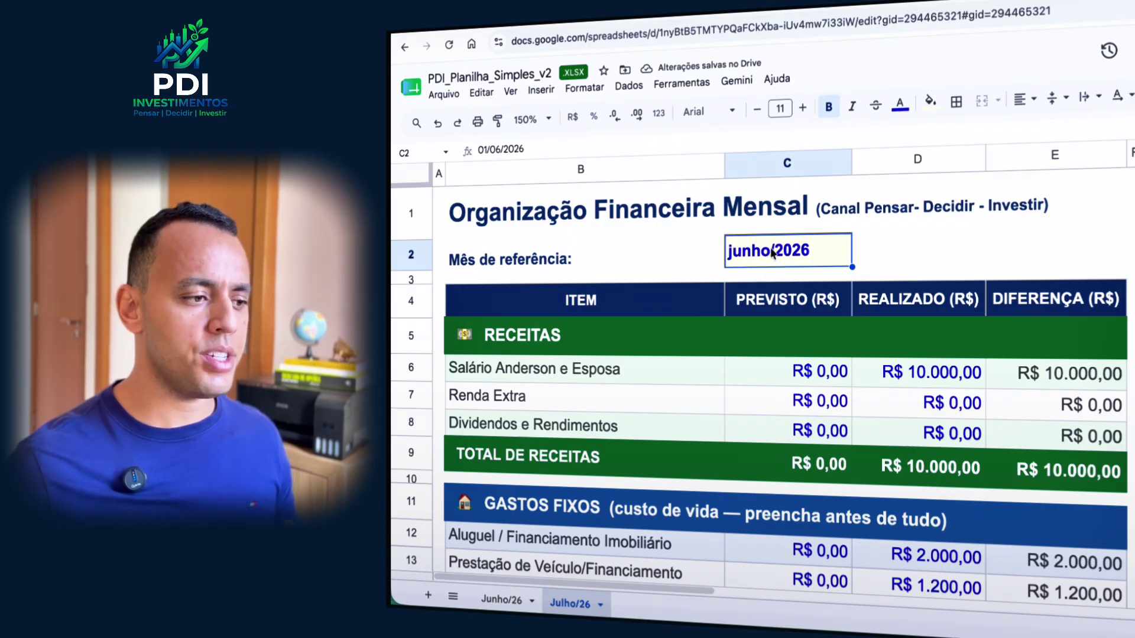
pyautogui.doubleClick(768, 250)
pyautogui.moveTo(767, 249); pyautogui.dragTo(727, 248)
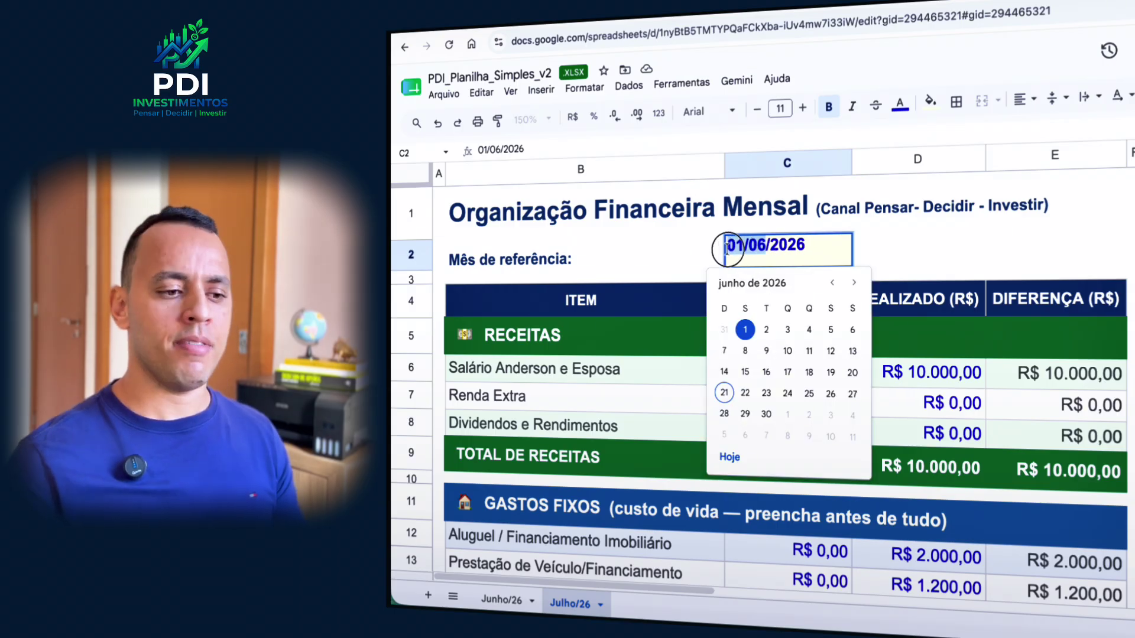
pyautogui.write('Julh')
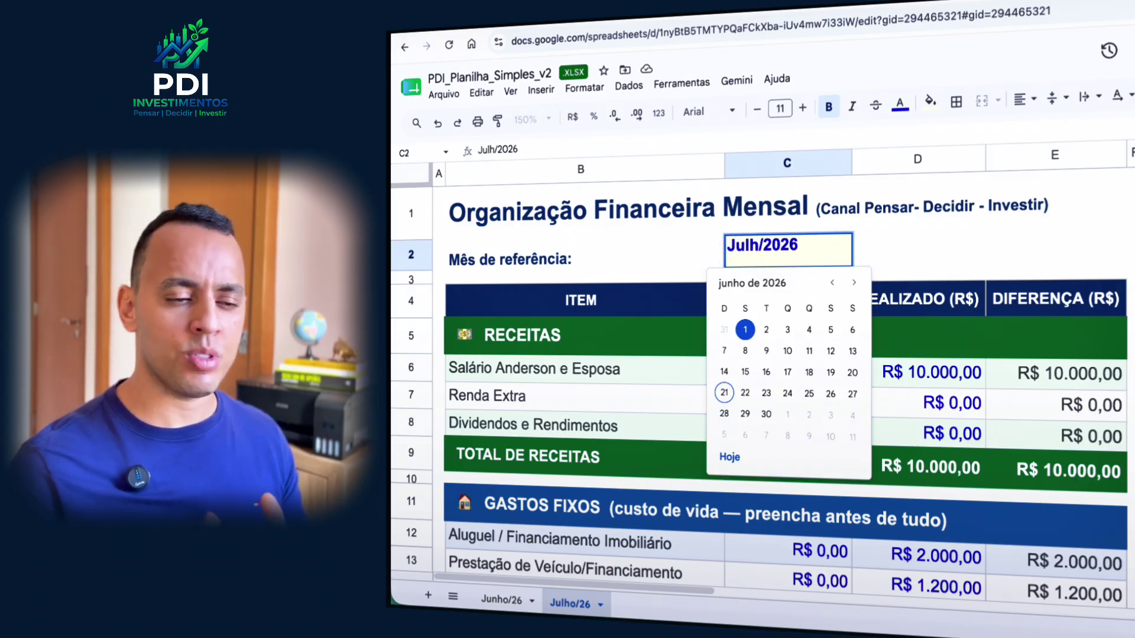
pyautogui.write('o')
pyautogui.click(901, 247)
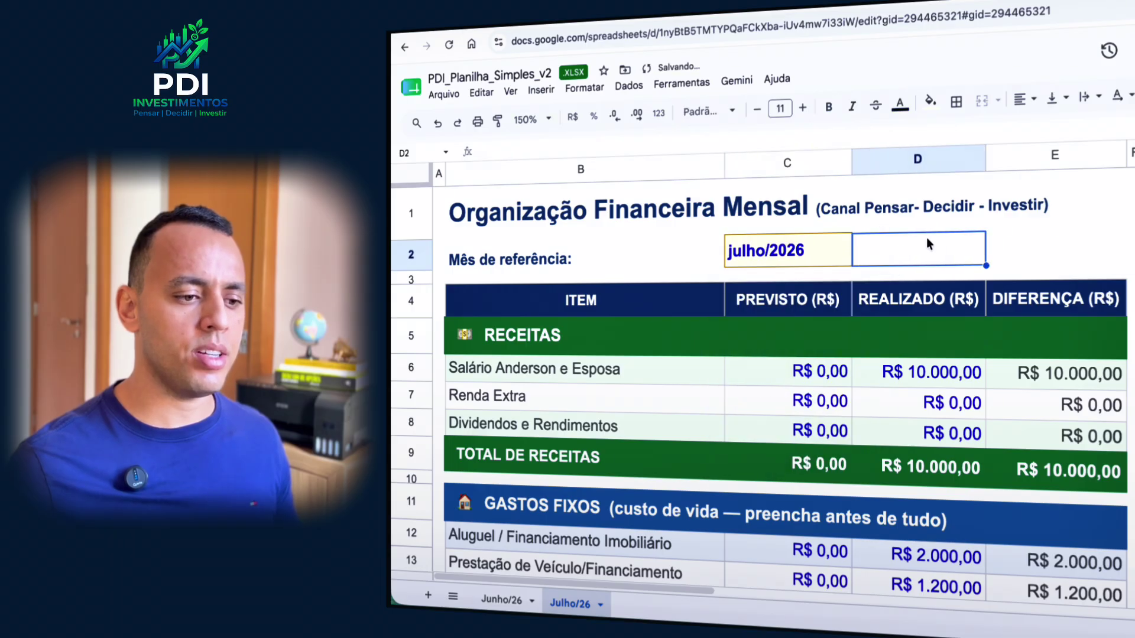
# Look through the fixed expenses, goals and investments carried over into the Julho/26 sheet, and return to its header
pyautogui.scroll(-3, 939, 354)
pyautogui.scroll(-8, 943, 390)
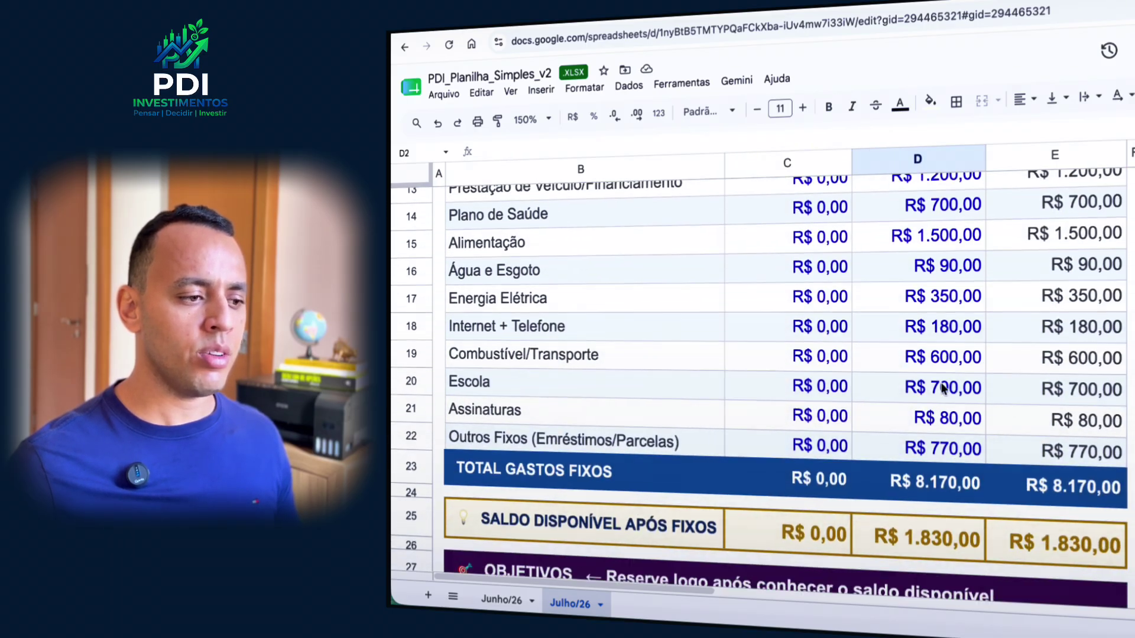
pyautogui.scroll(-3, 942, 388)
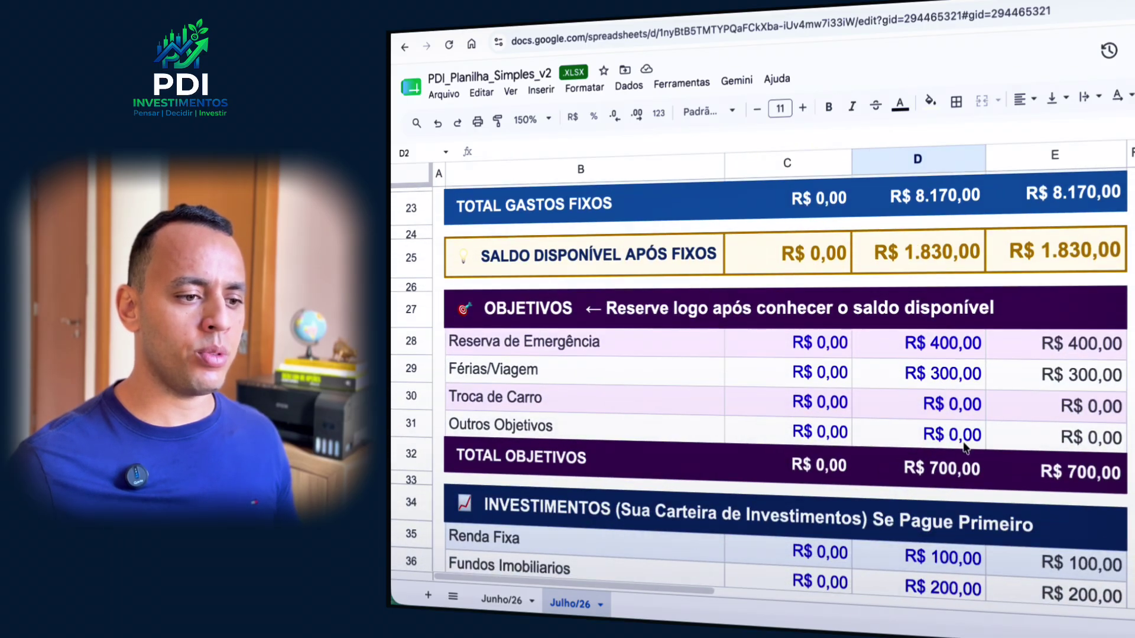
pyautogui.scroll(-1, 956, 455)
pyautogui.scroll(-4, 951, 438)
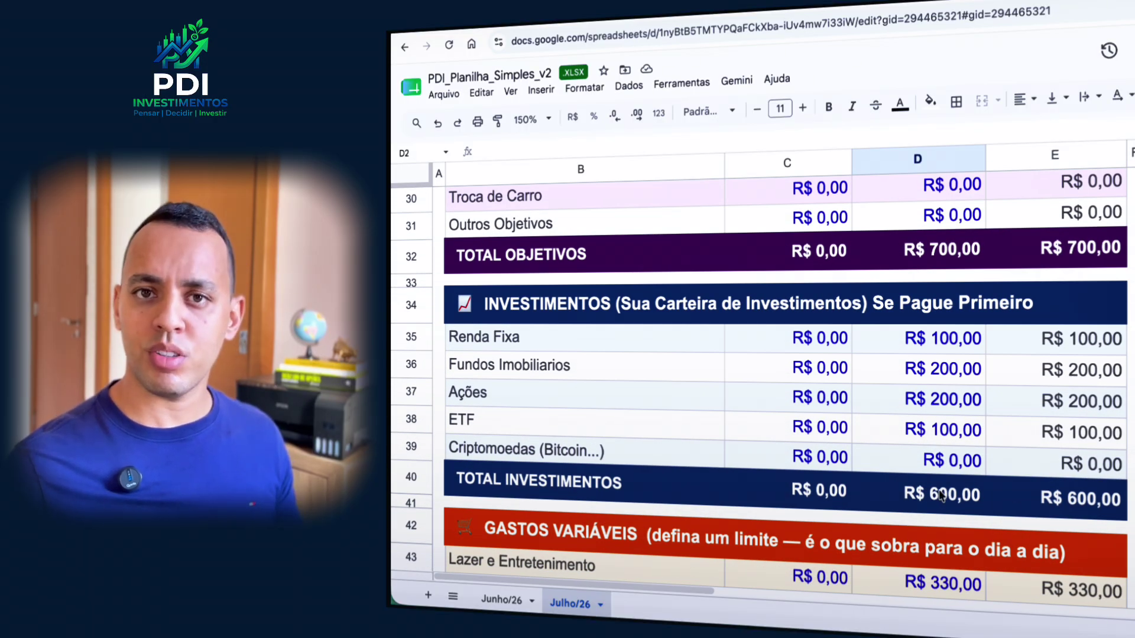
pyautogui.scroll(2, 941, 495)
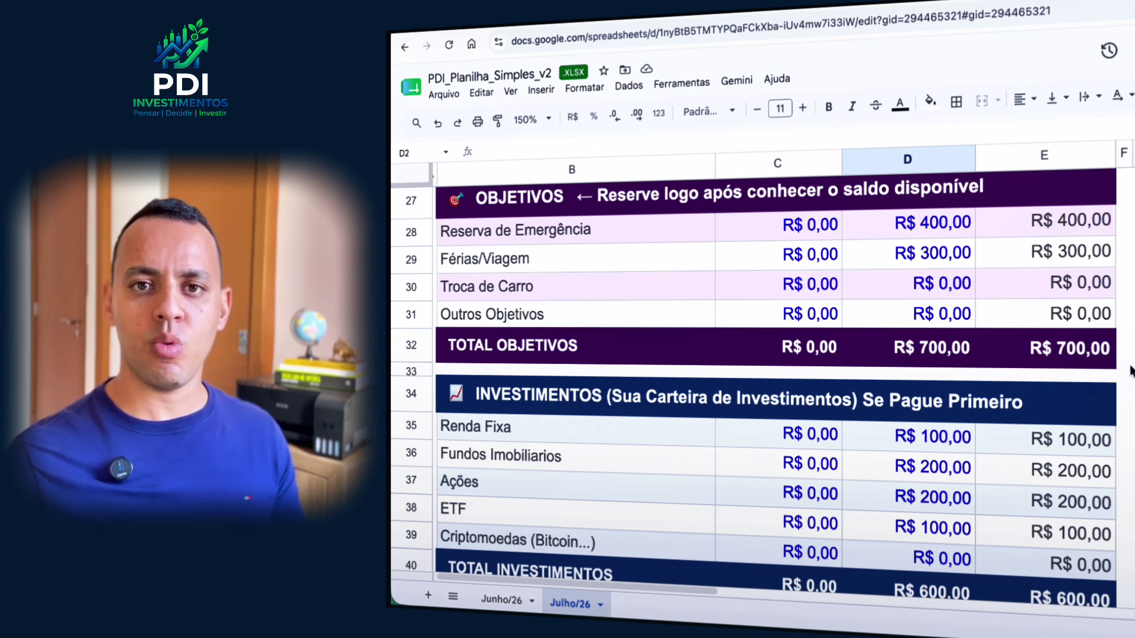
pyautogui.click(1130, 285)
pyautogui.scroll(10, 1071, 339)
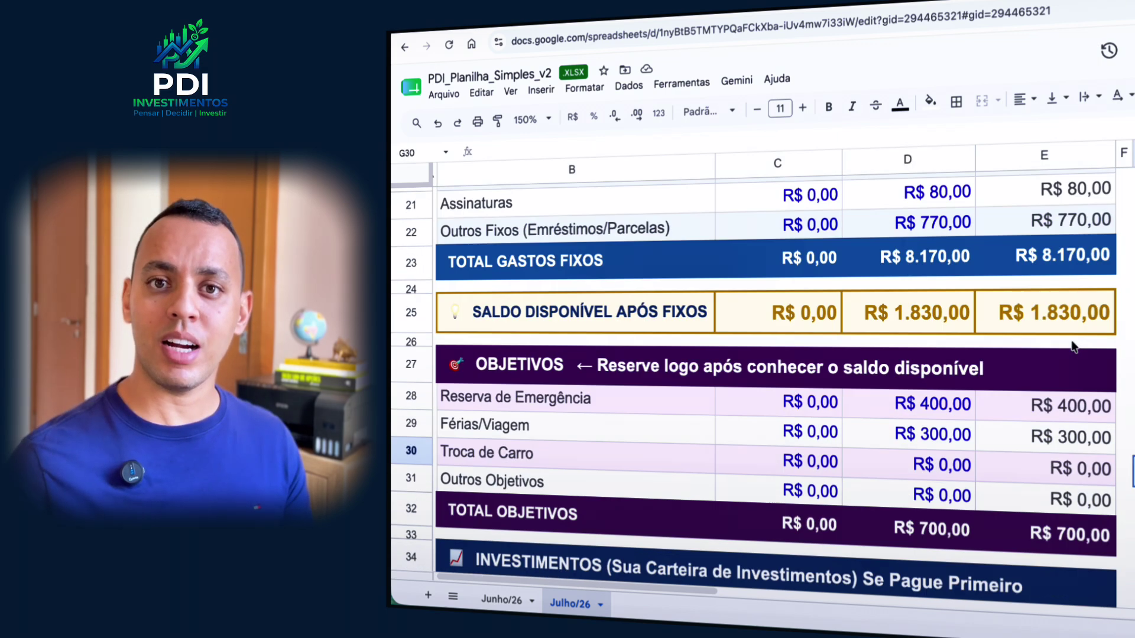
pyautogui.scroll(1, 1071, 339)
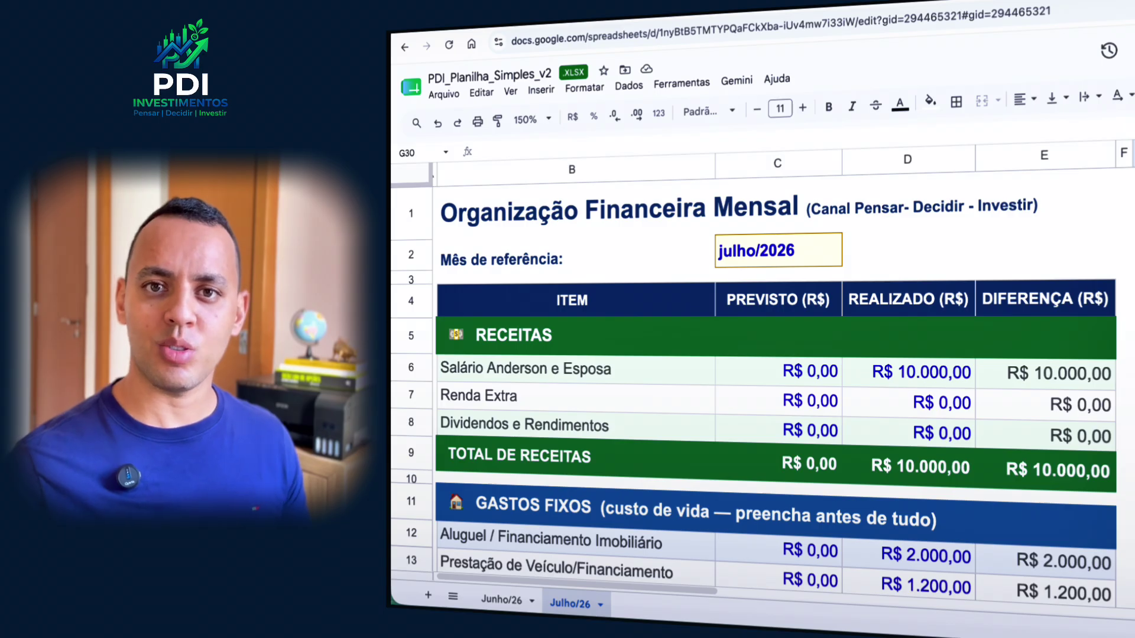